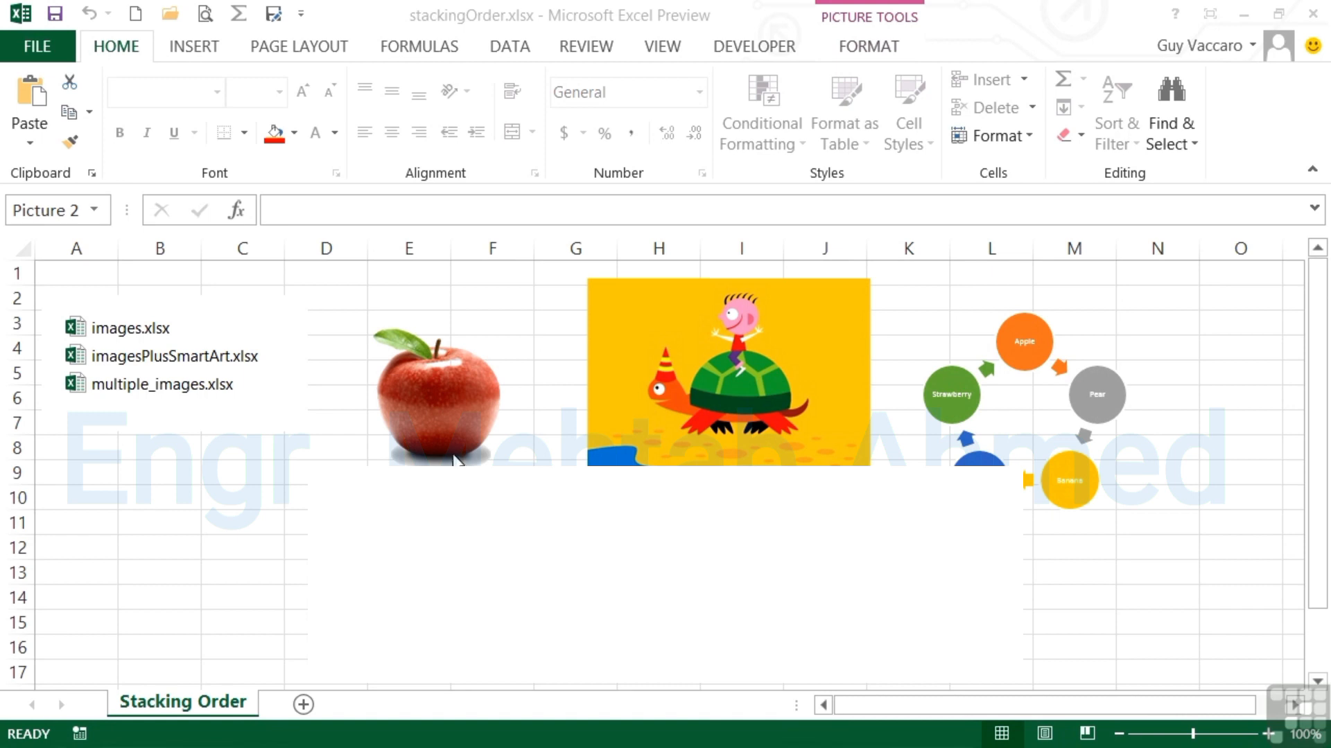
# Step: Move the apple picture over the file list and shift the turtle picture left onto them
pyautogui.click(451, 433)
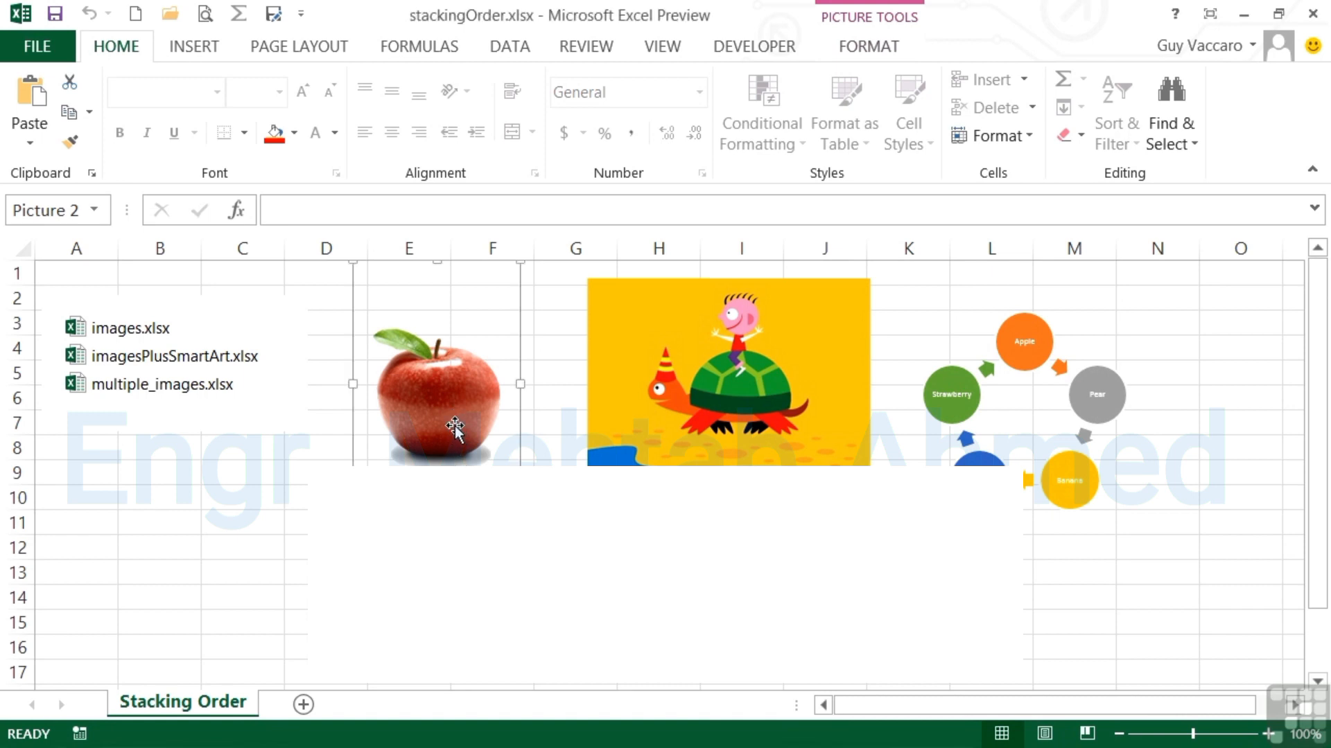
pyautogui.moveTo(455, 428); pyautogui.dragTo(173, 468)
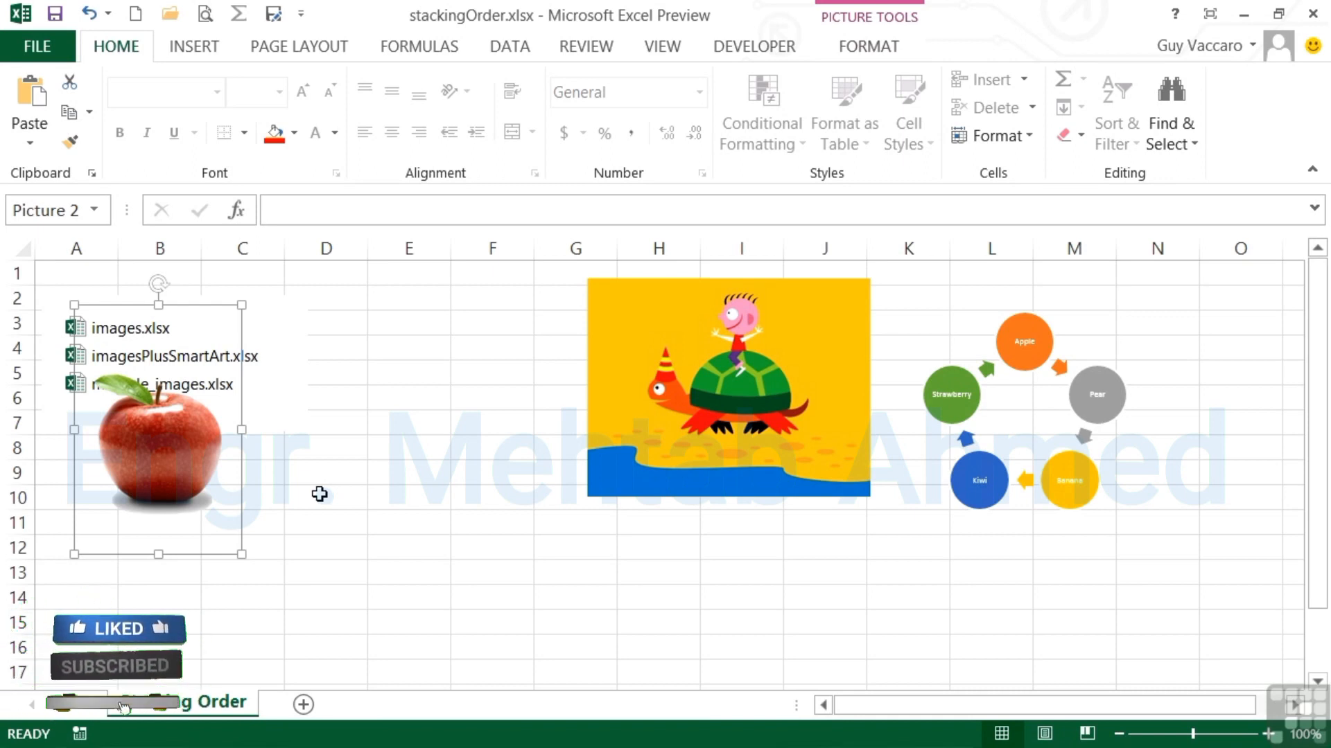
pyautogui.moveTo(722, 395); pyautogui.dragTo(278, 428)
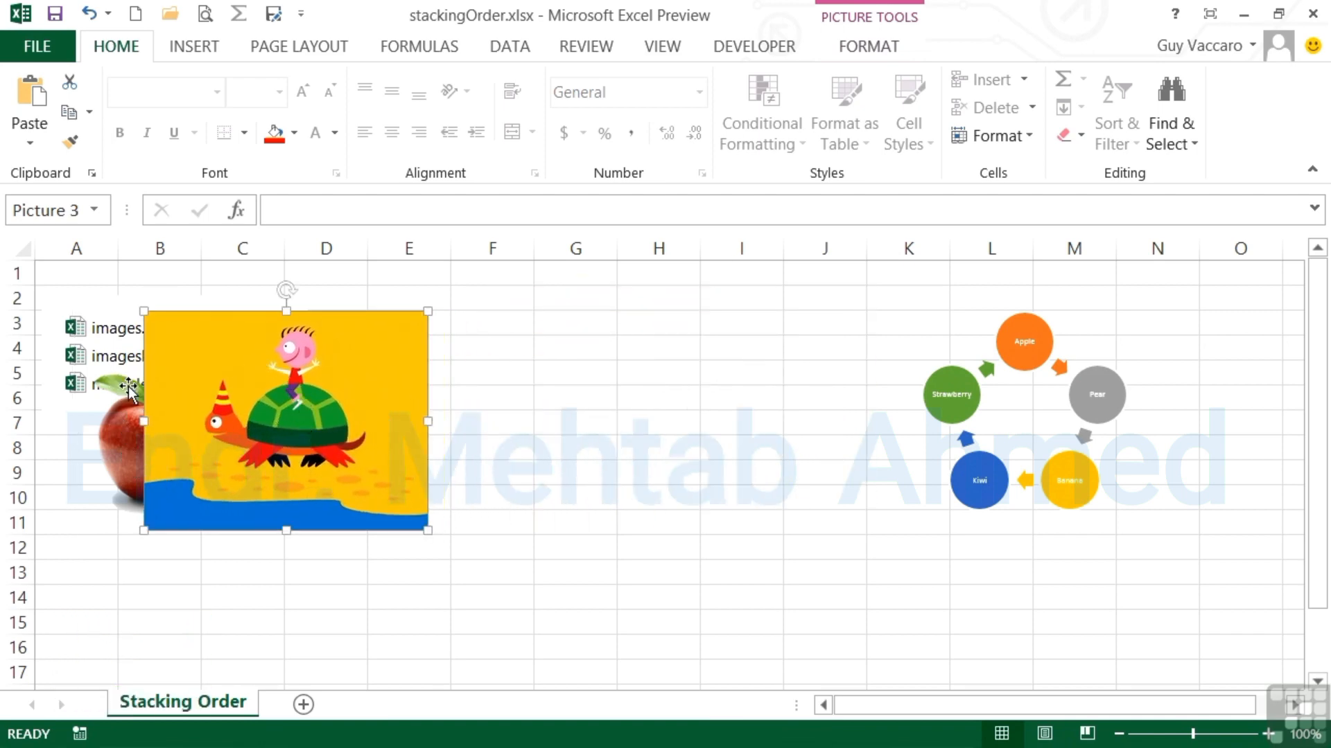
# Step: Drag the fruit-cycle SmartArt diagram left so it overlaps the turtle picture
pyautogui.click(1080, 508)
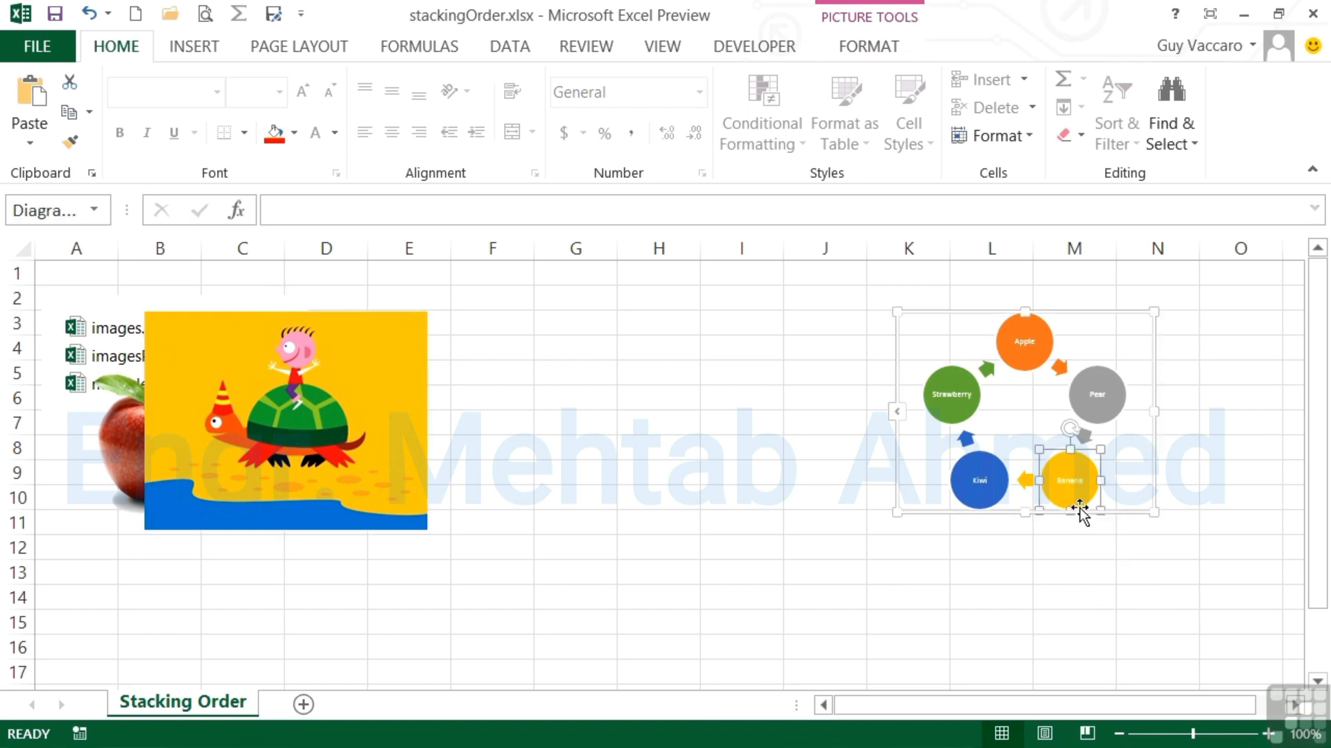
pyautogui.moveTo(1118, 517); pyautogui.dragTo(467, 574)
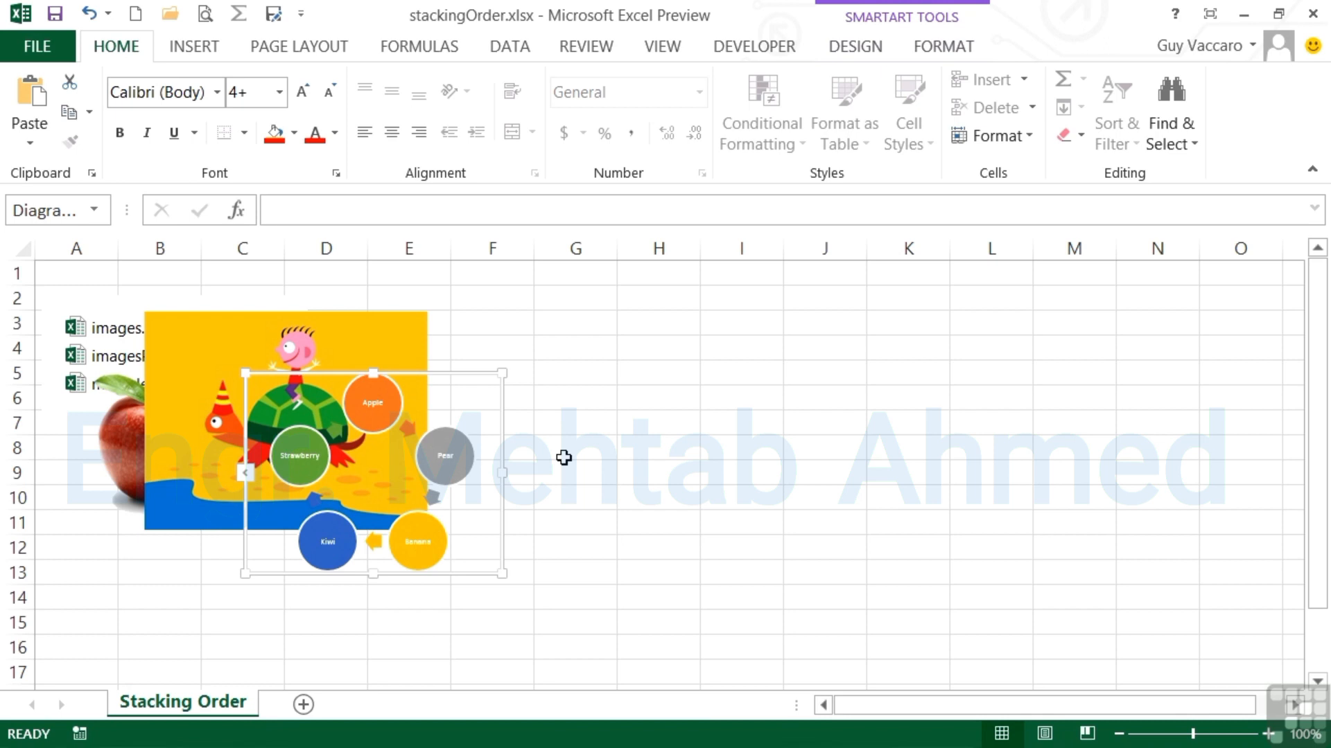
# Step: Check each object's stacking, then move the turtle picture right to columns H–K
pyautogui.click(61, 364)
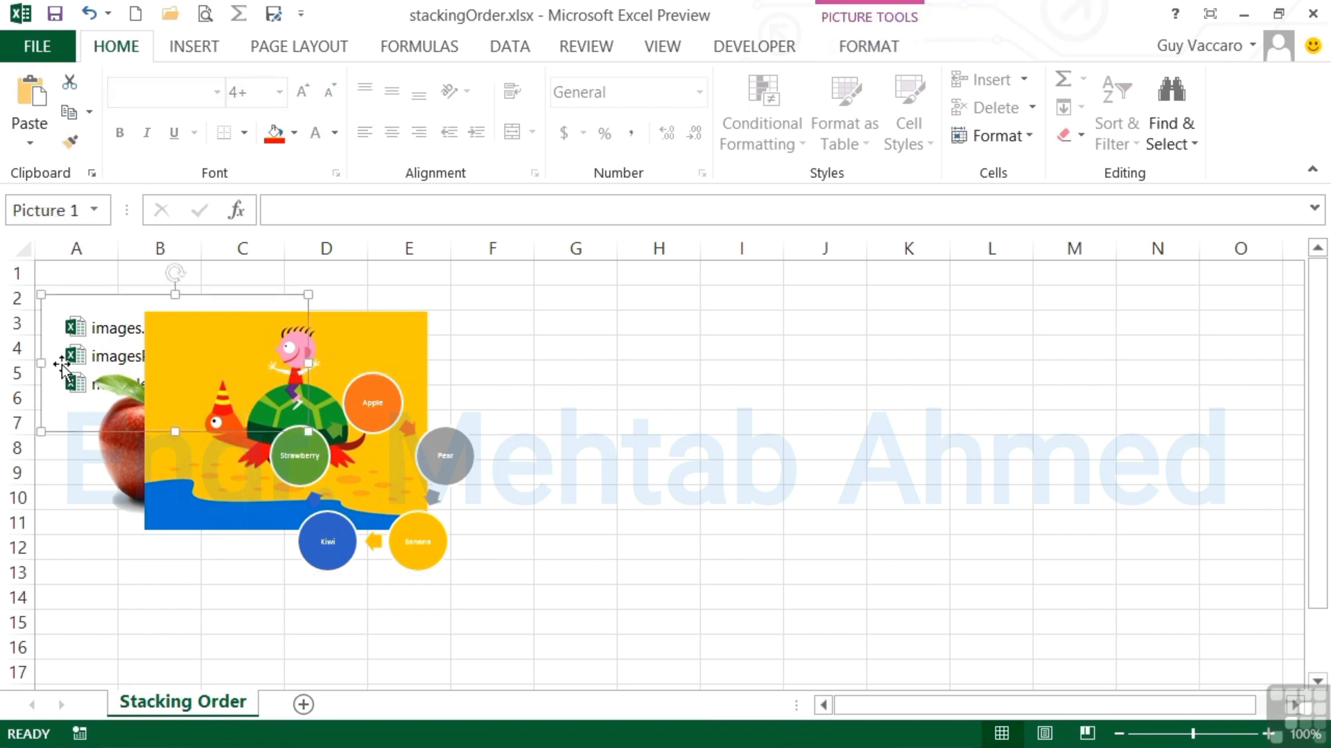
pyautogui.click(125, 454)
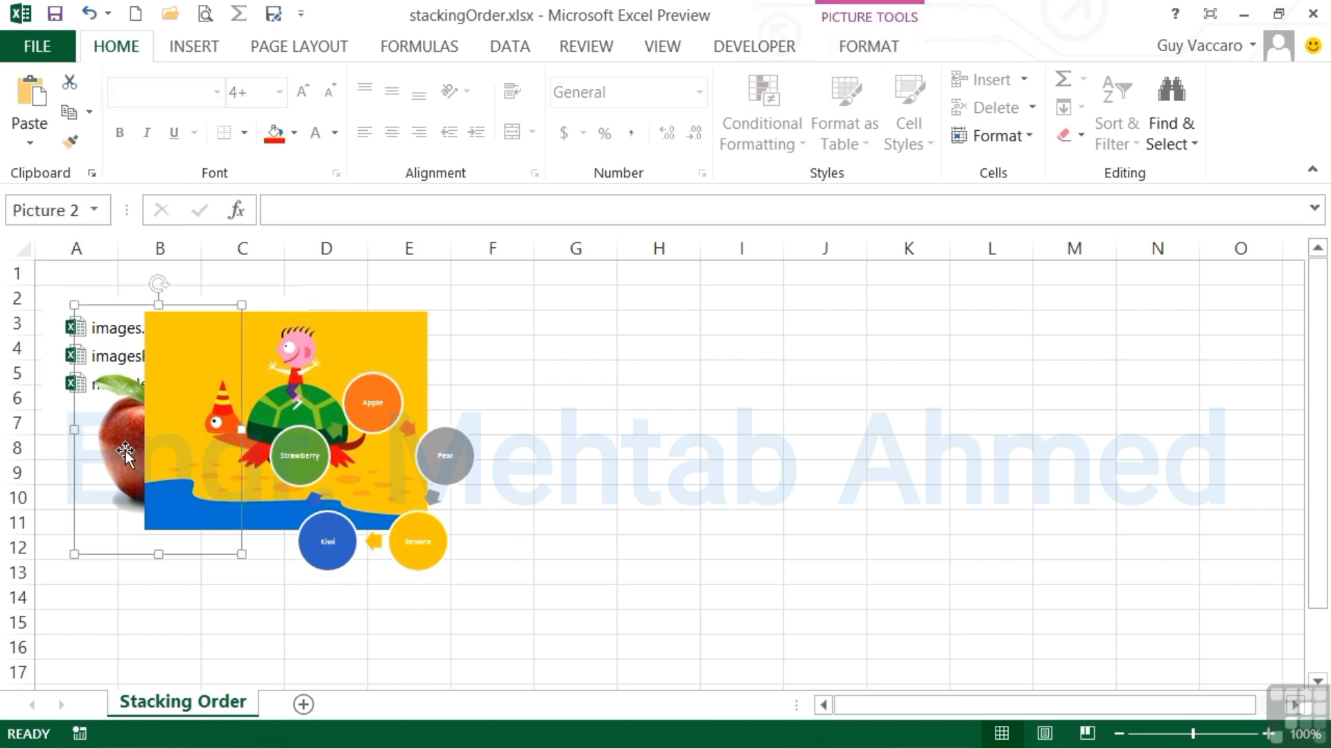
pyautogui.click(304, 366)
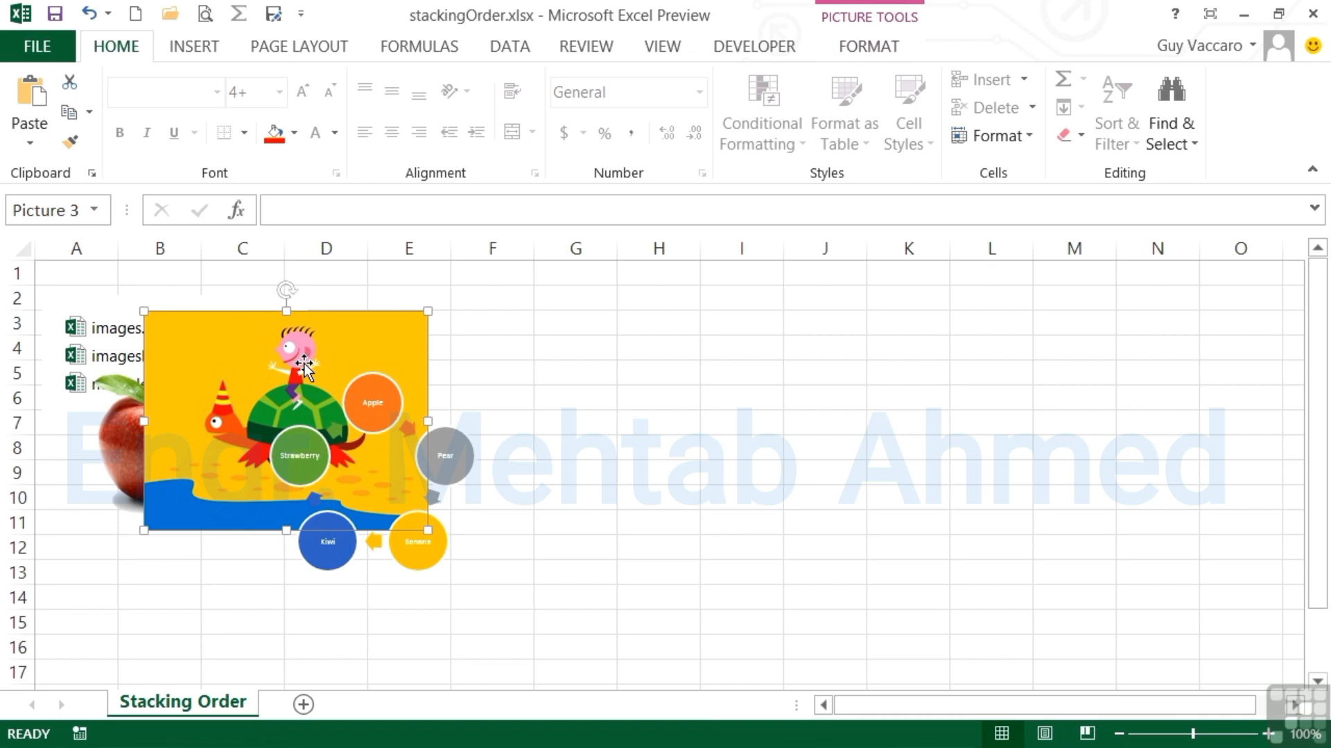
pyautogui.click(366, 400)
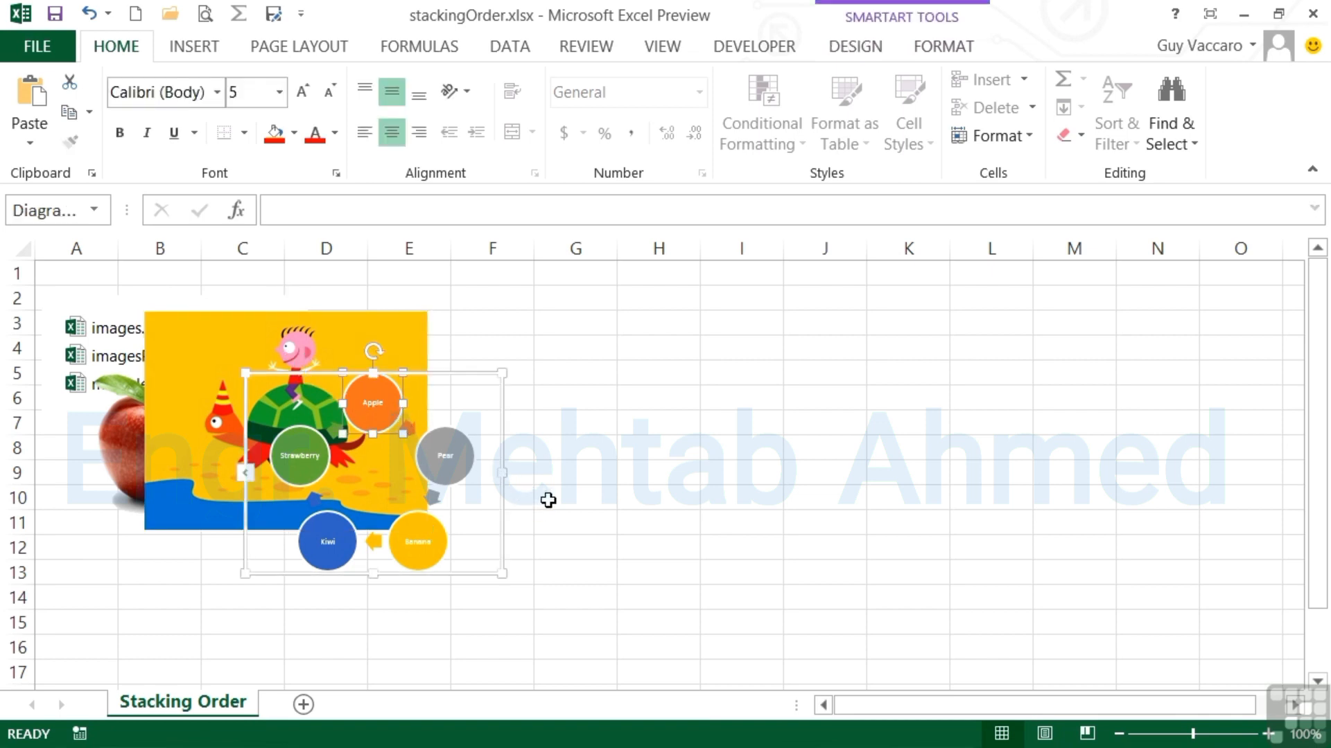
pyautogui.click(418, 339)
pyautogui.moveTo(417, 340); pyautogui.dragTo(803, 289)
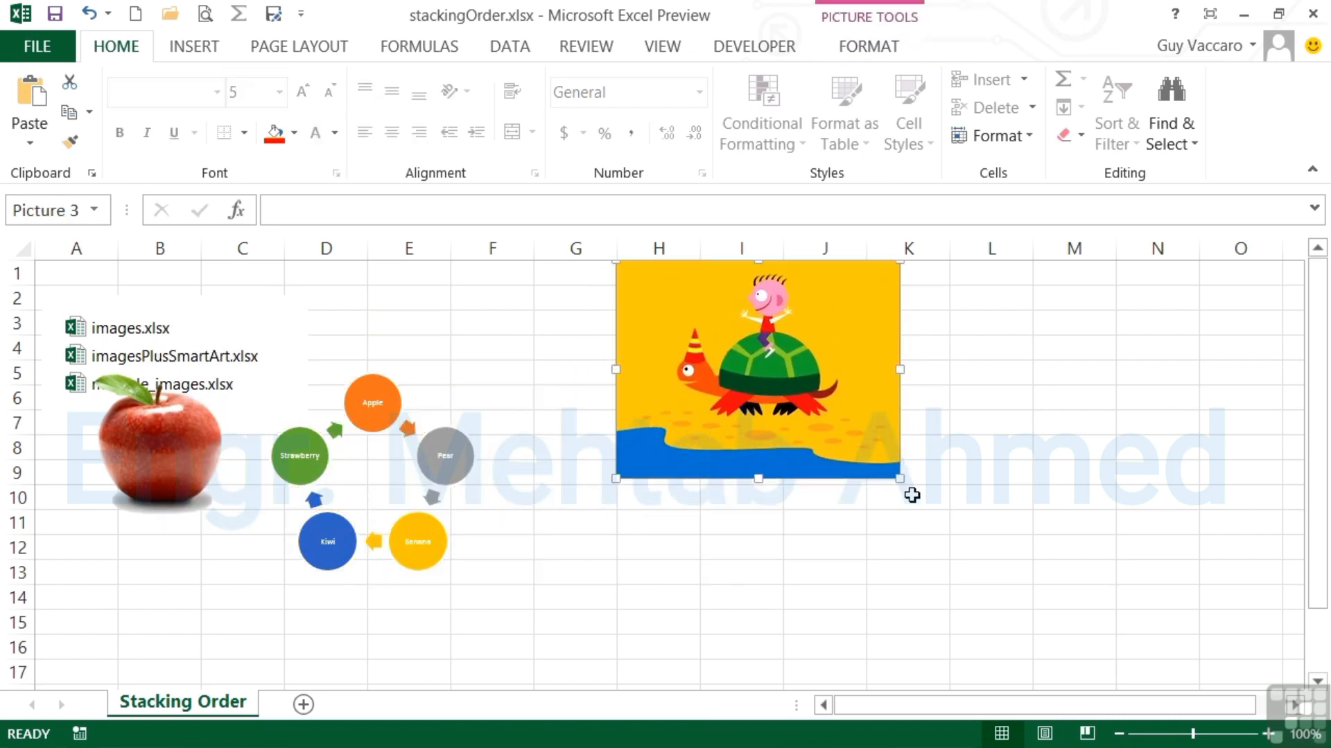
# Step: Enlarge the turtle picture across columns H–N and slide the apple to column G, partly behind it
pyautogui.moveTo(898, 480); pyautogui.dragTo(1192, 619)
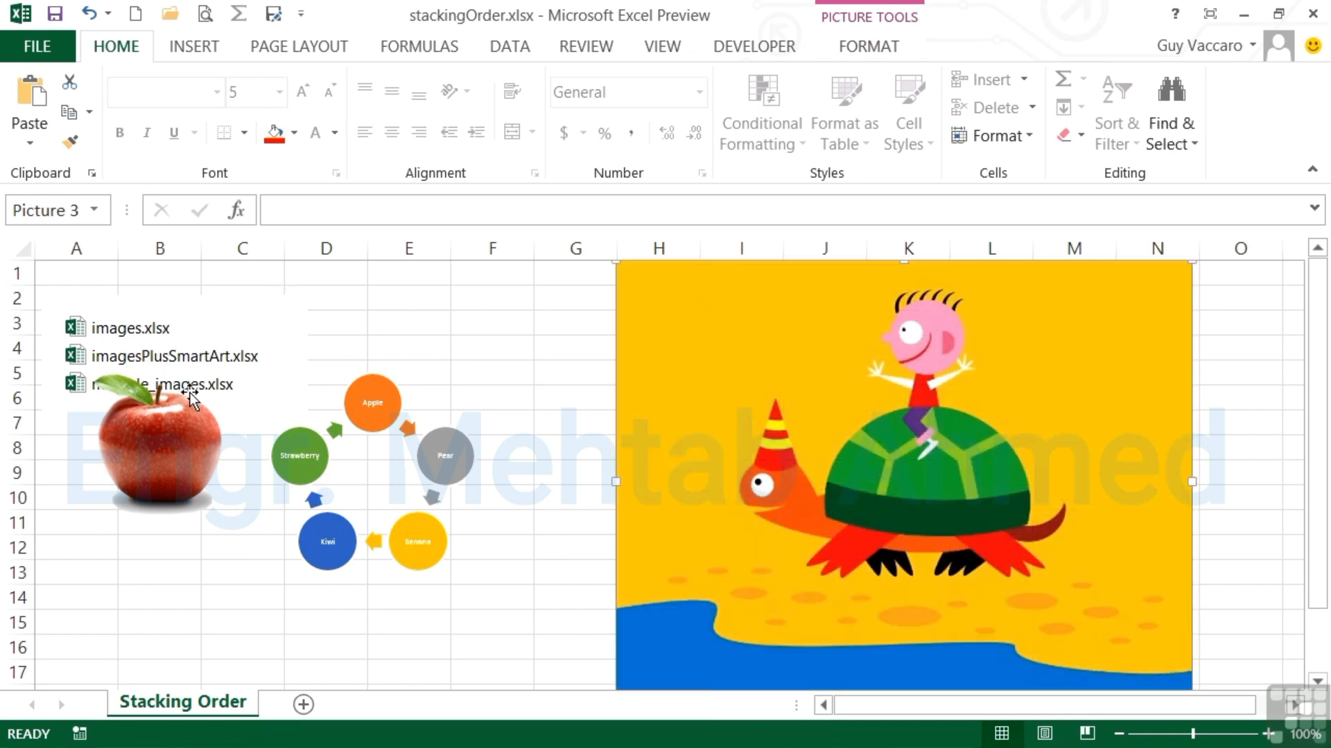
pyautogui.click(196, 438)
pyautogui.moveTo(162, 450); pyautogui.dragTo(573, 381)
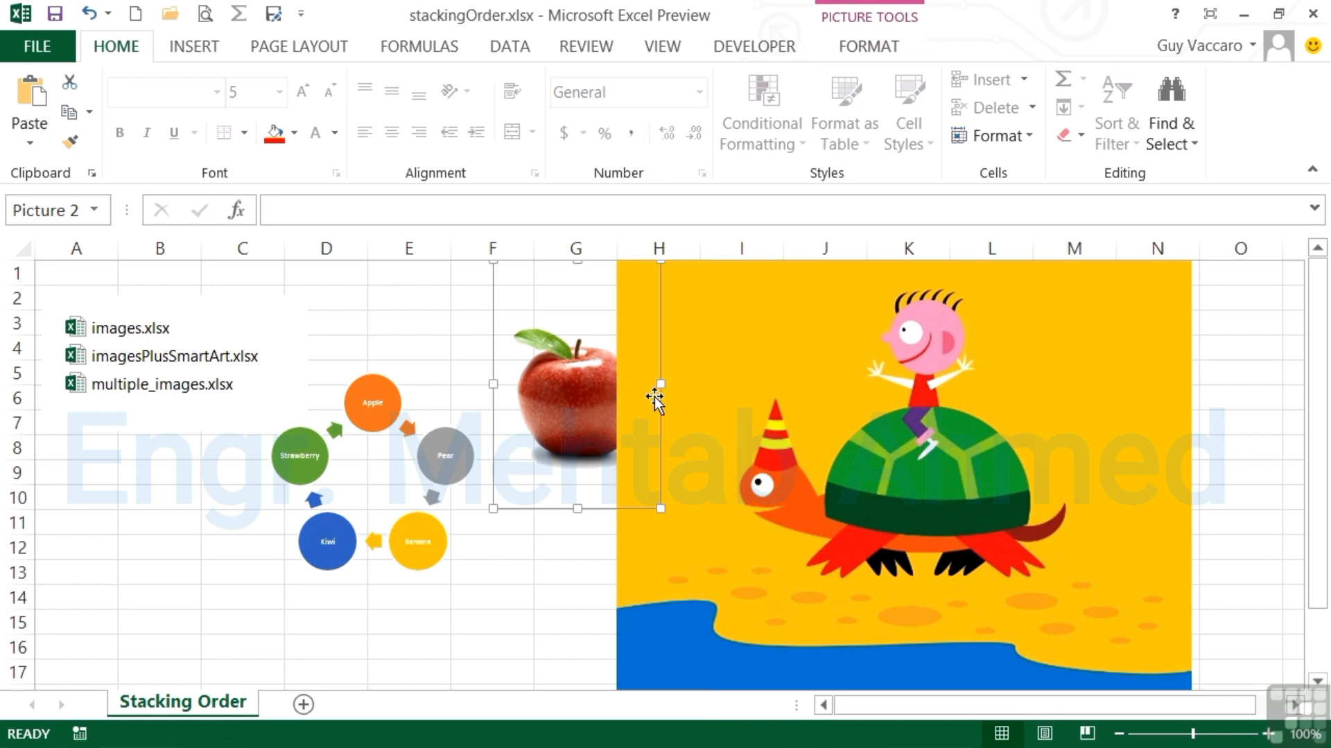
# Step: Bring the apple picture to the front of all objects
pyautogui.click(881, 49)
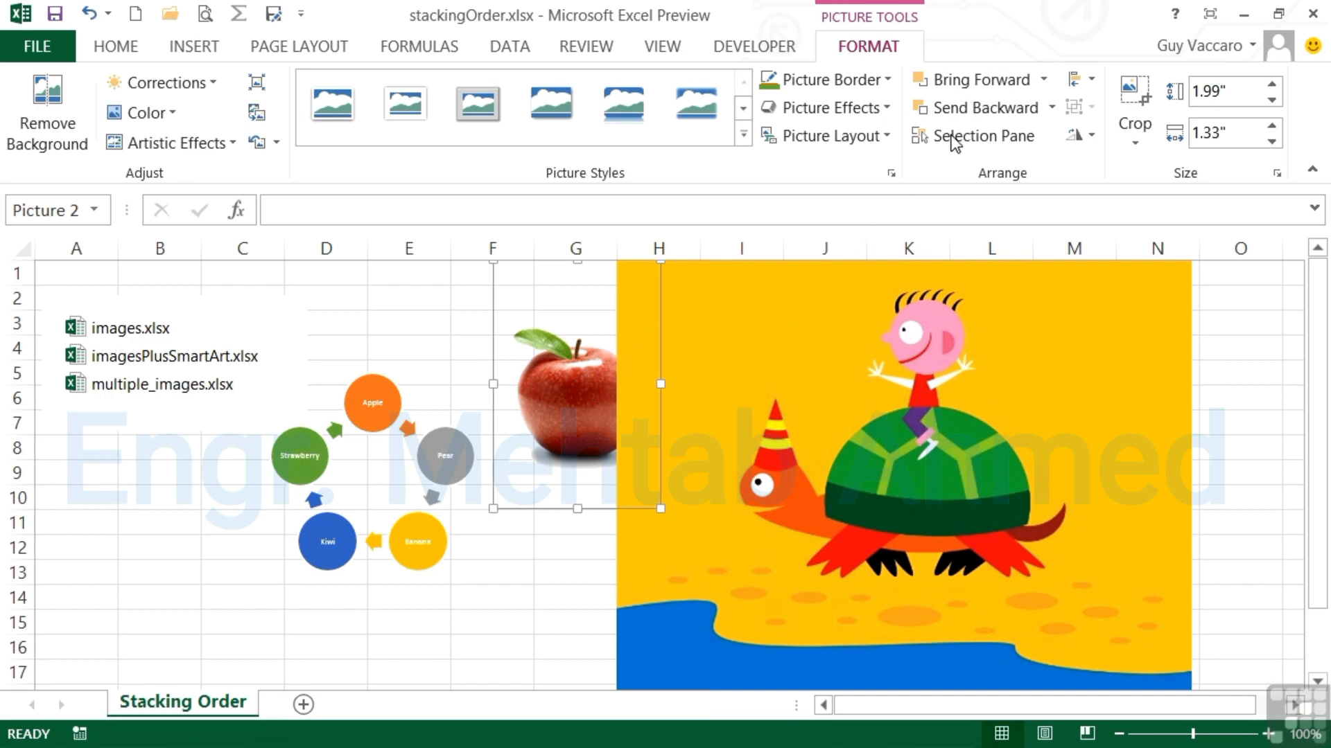
pyautogui.click(1044, 82)
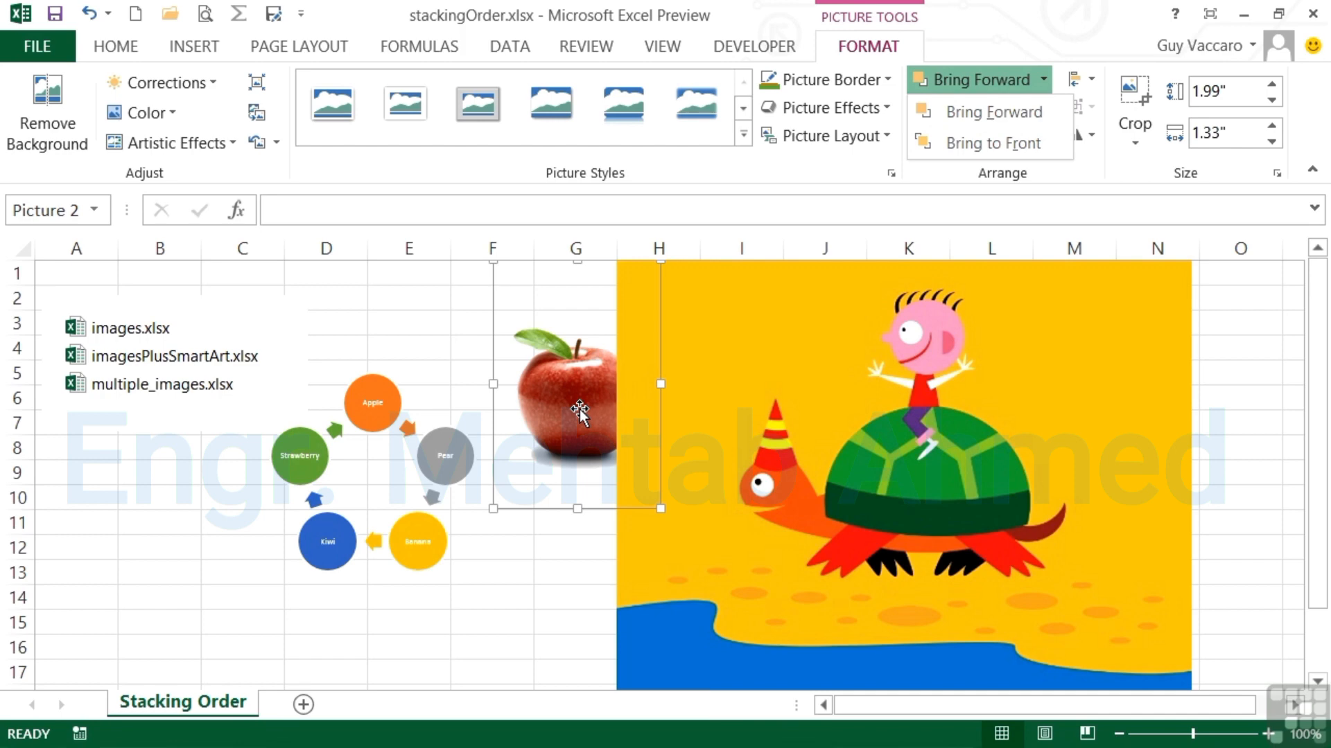
pyautogui.click(967, 143)
# Step: Place the apple near the turtle's head and shrink it to 1.07" by 0.71"
pyautogui.moveTo(579, 416); pyautogui.dragTo(713, 545)
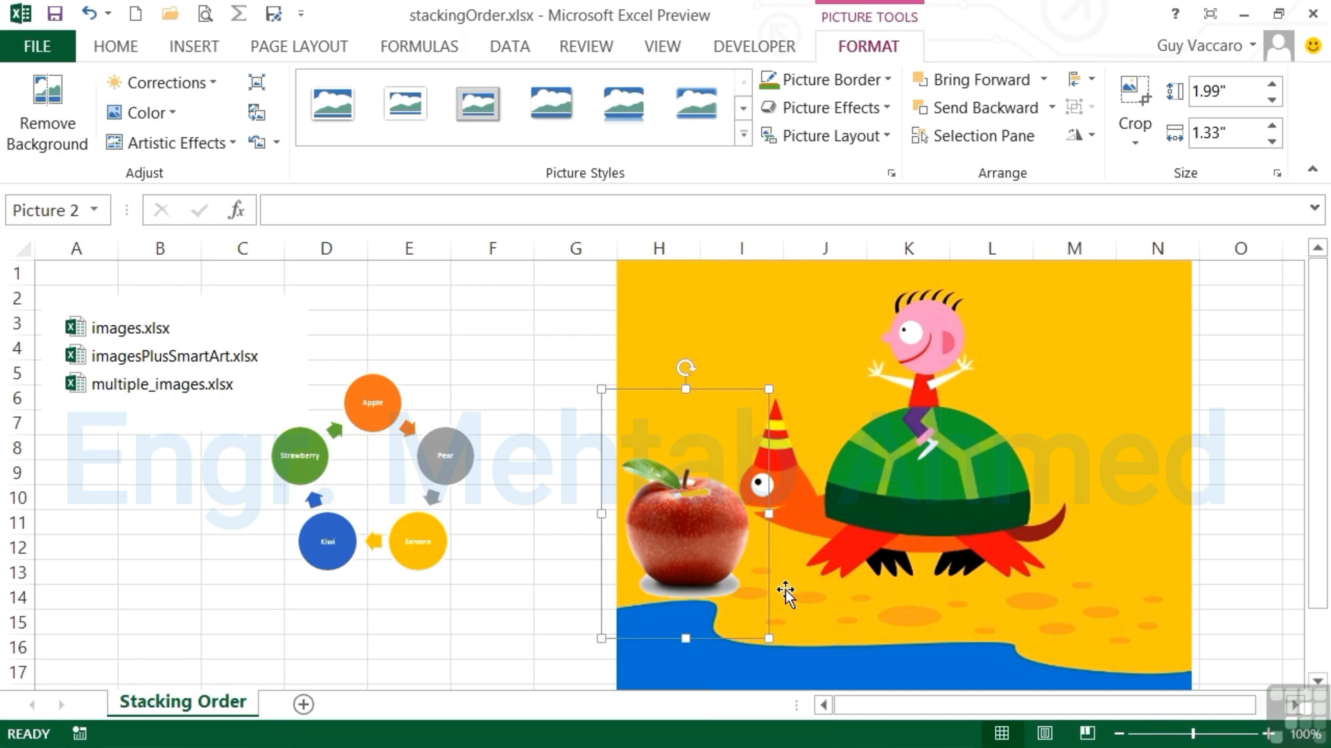
pyautogui.moveTo(600, 388); pyautogui.dragTo(711, 552)
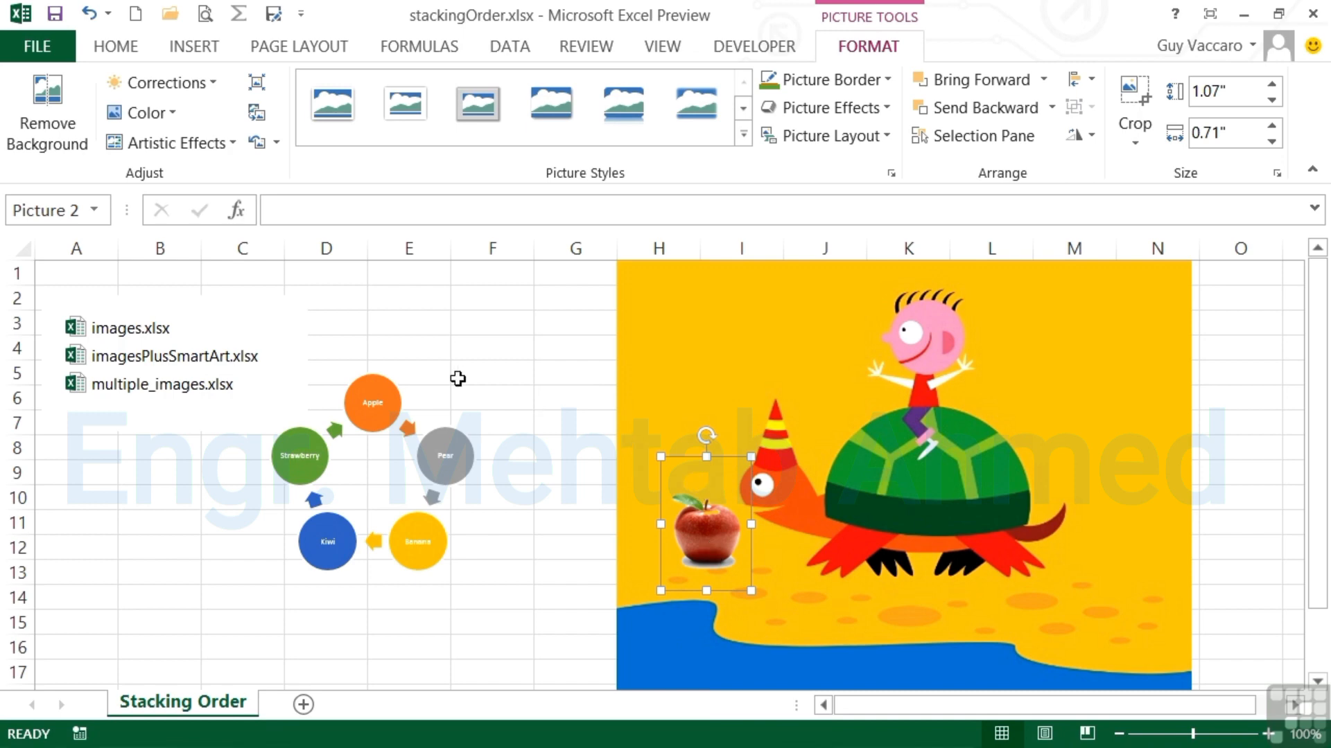
pyautogui.click(374, 388)
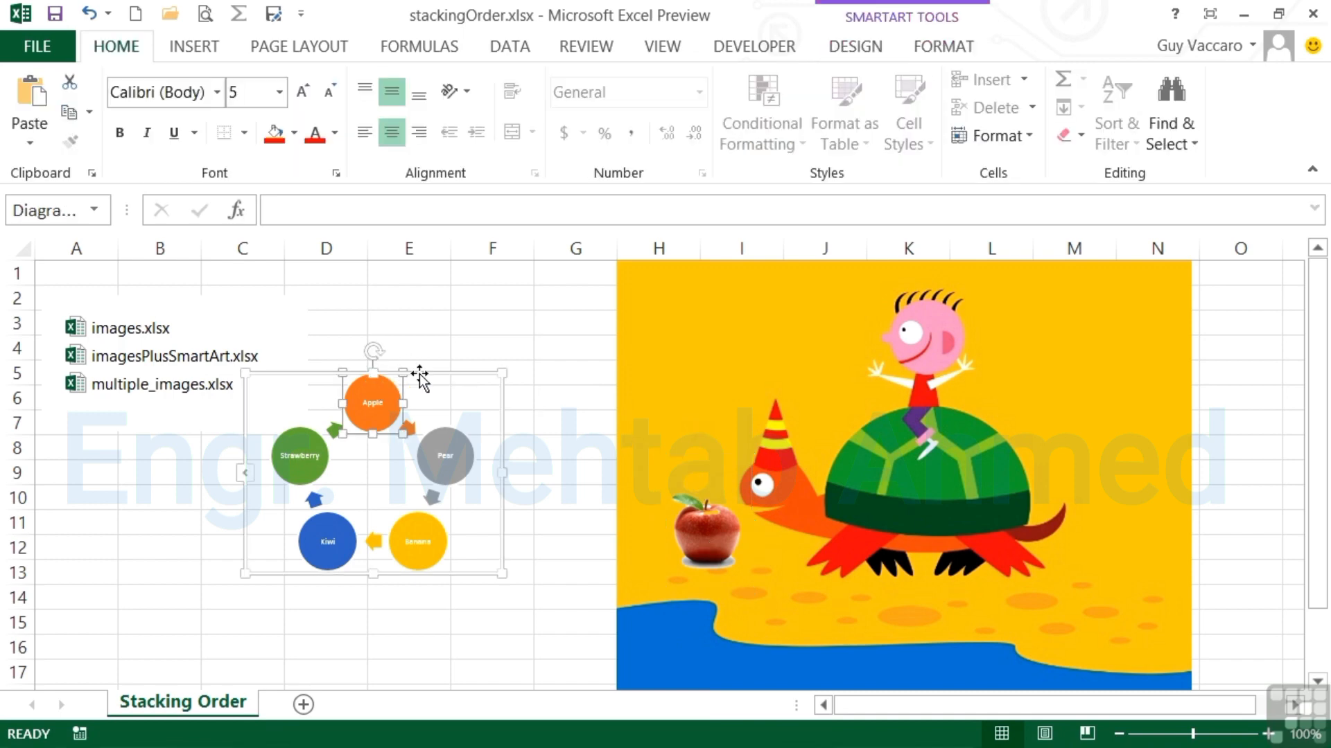
# Step: Move the fruit-cycle diagram onto the turtle and bring the Strawberry circle in front of the apple
pyautogui.moveTo(420, 380); pyautogui.dragTo(859, 443)
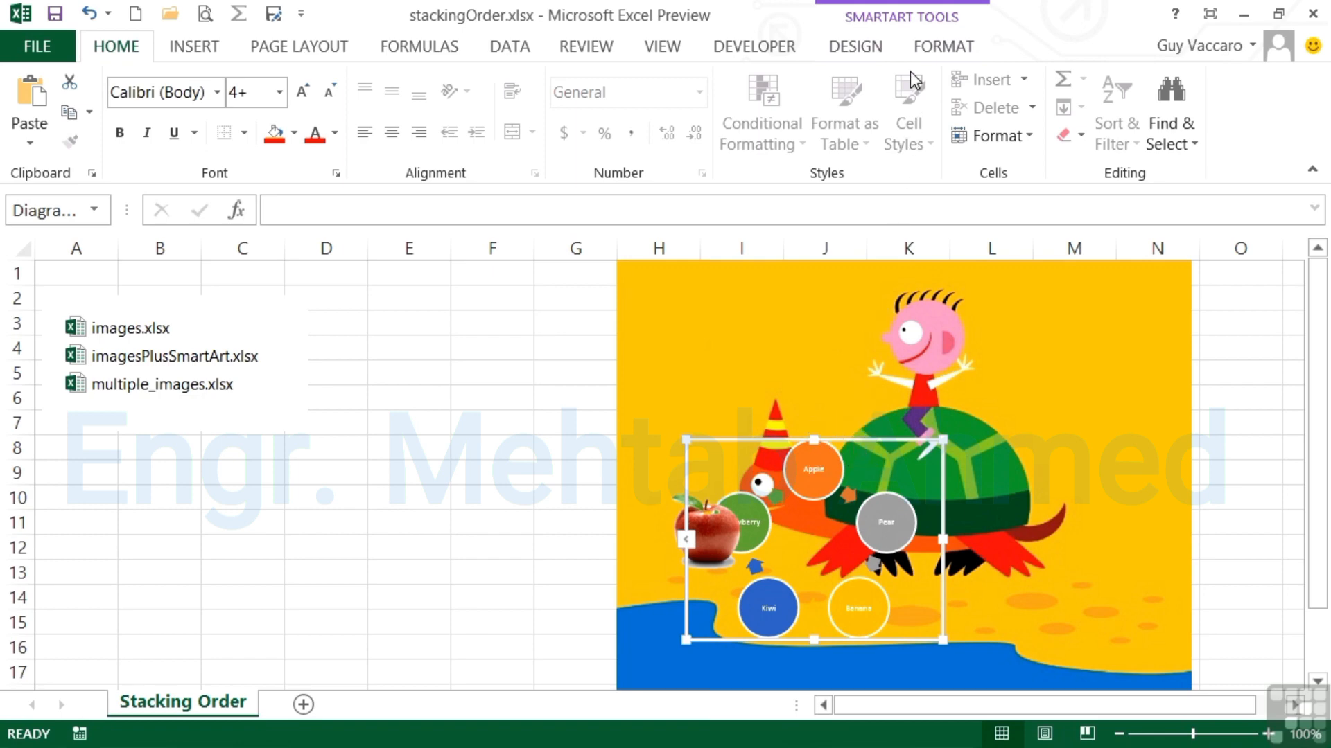
pyautogui.click(943, 47)
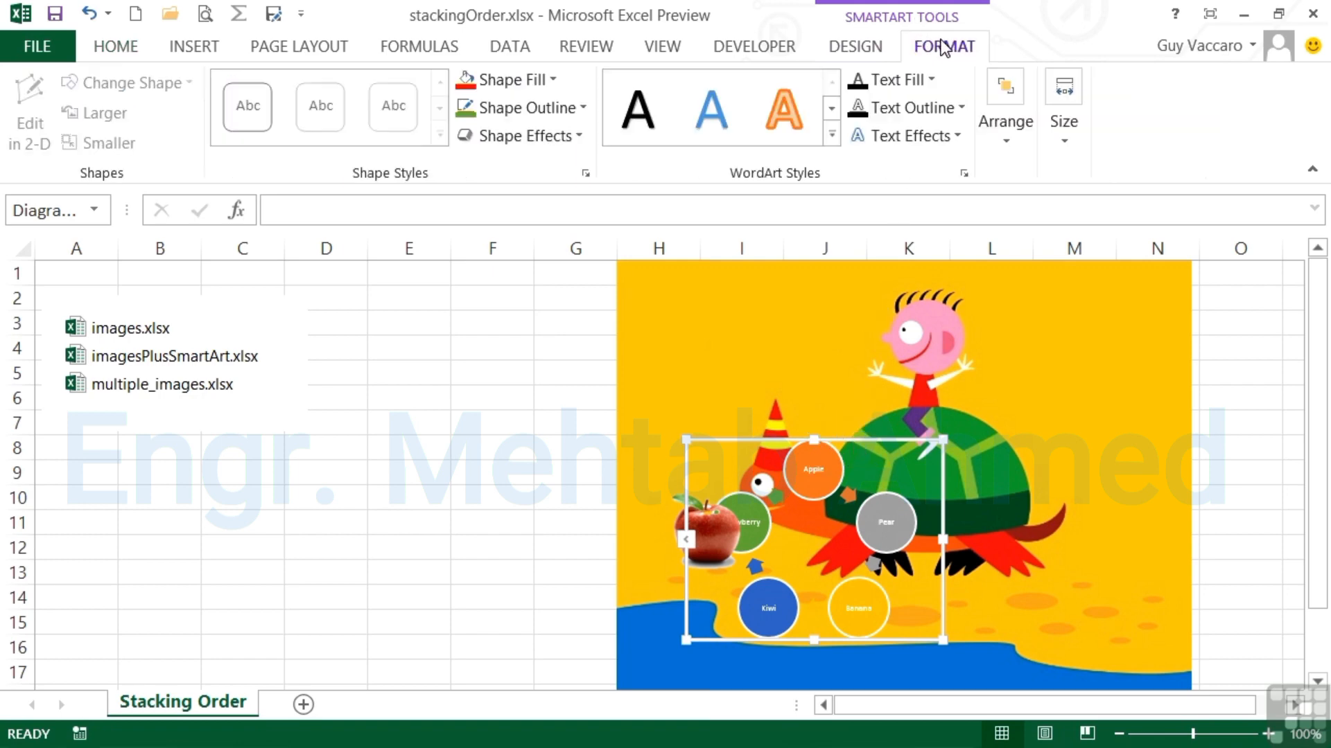
pyautogui.click(1010, 143)
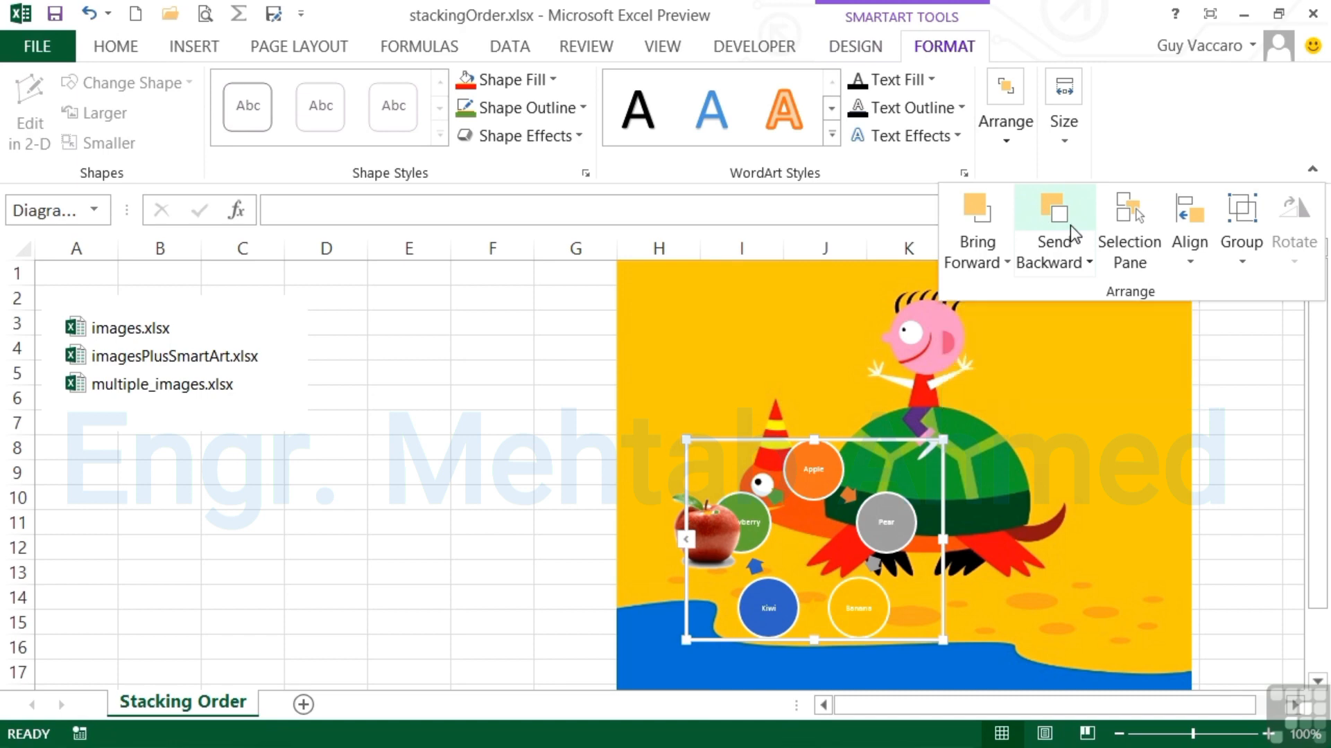
pyautogui.click(995, 263)
pyautogui.click(1012, 298)
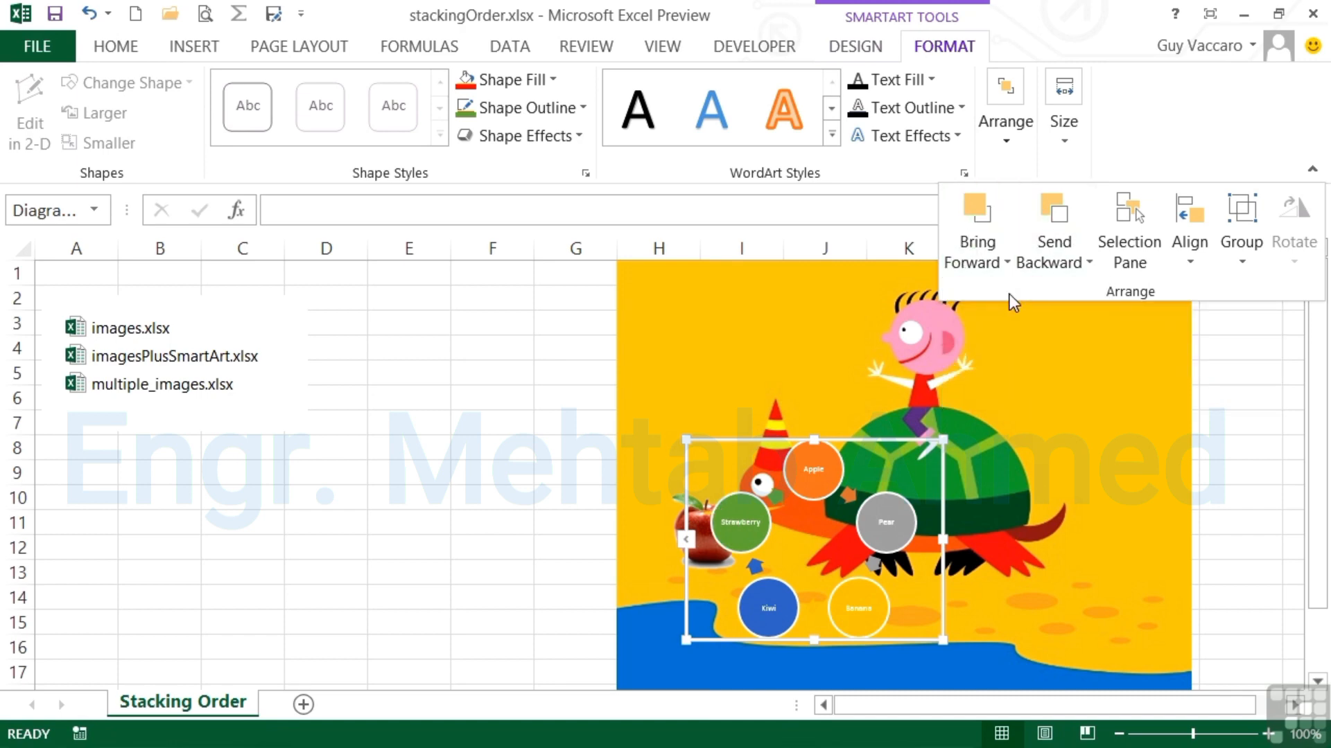
pyautogui.click(758, 546)
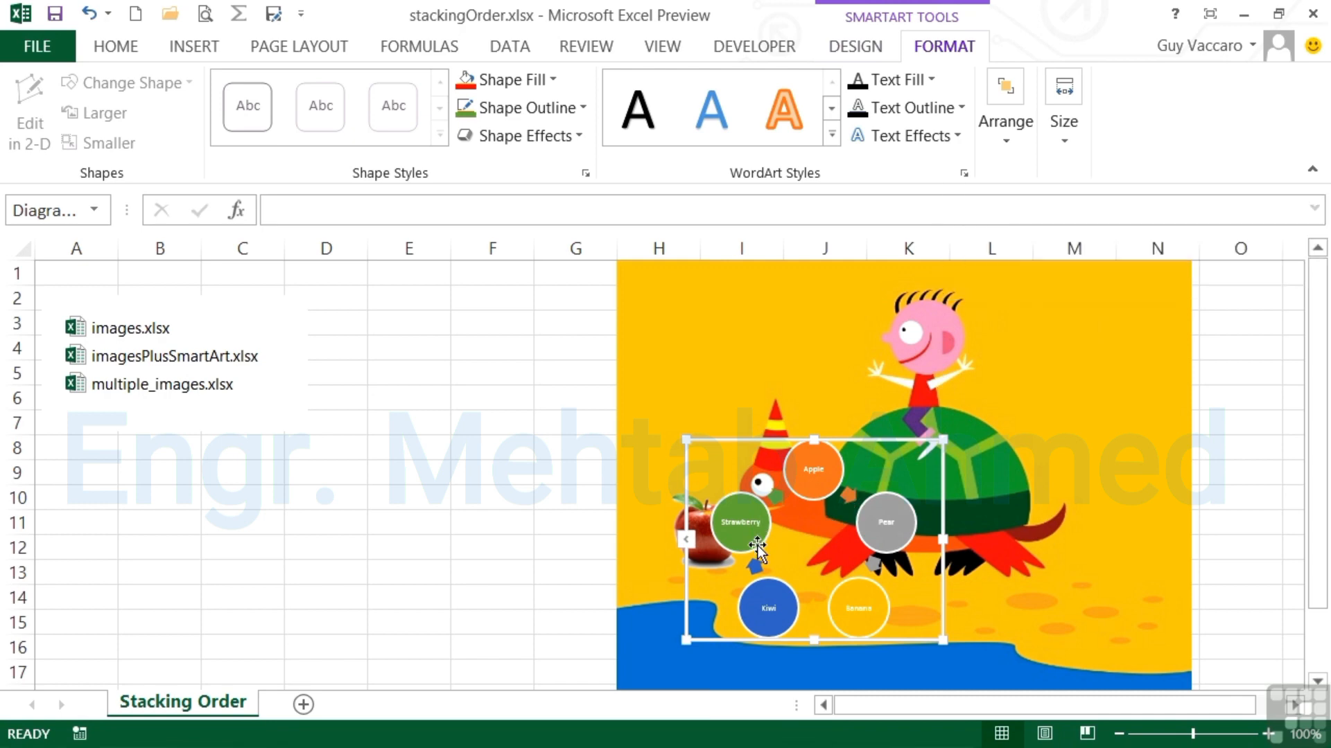
# Step: Shift the fruit-cycle diagram lower and left on the turtle picture
pyautogui.click(815, 485)
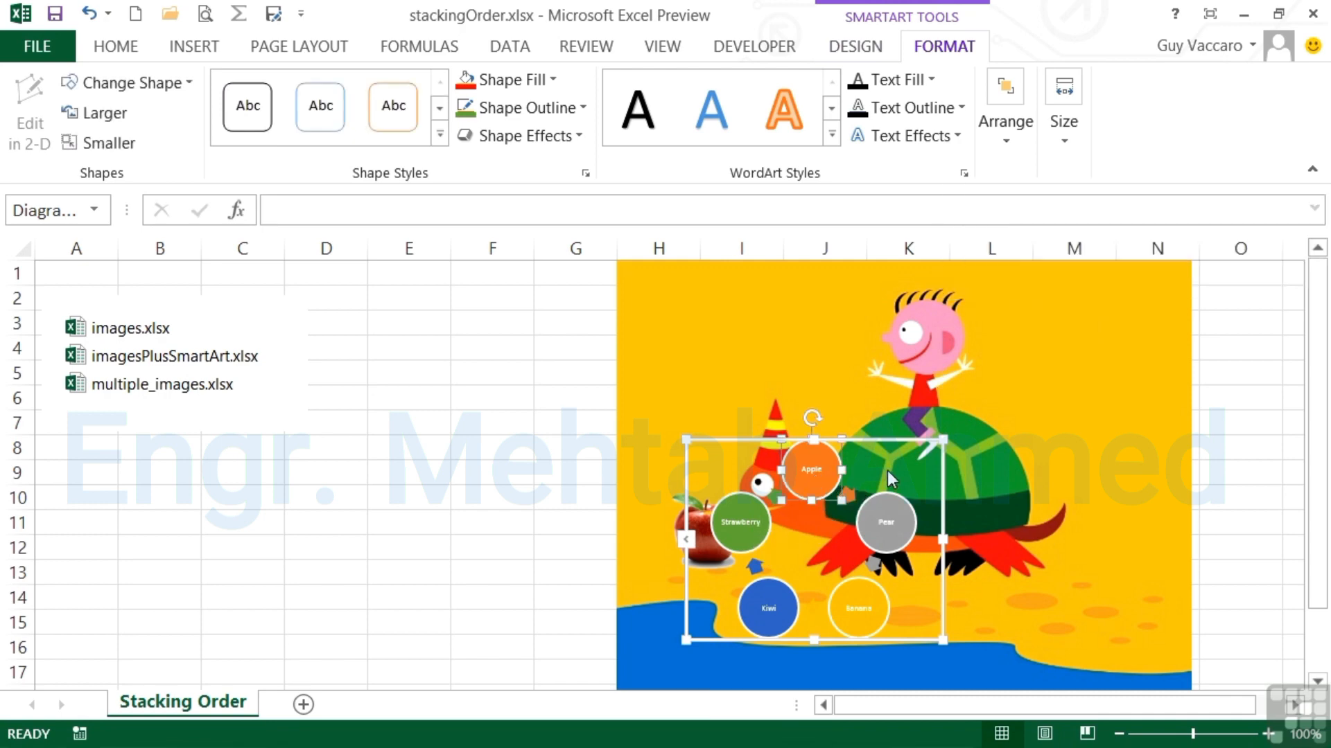
pyautogui.moveTo(900, 440); pyautogui.dragTo(849, 484)
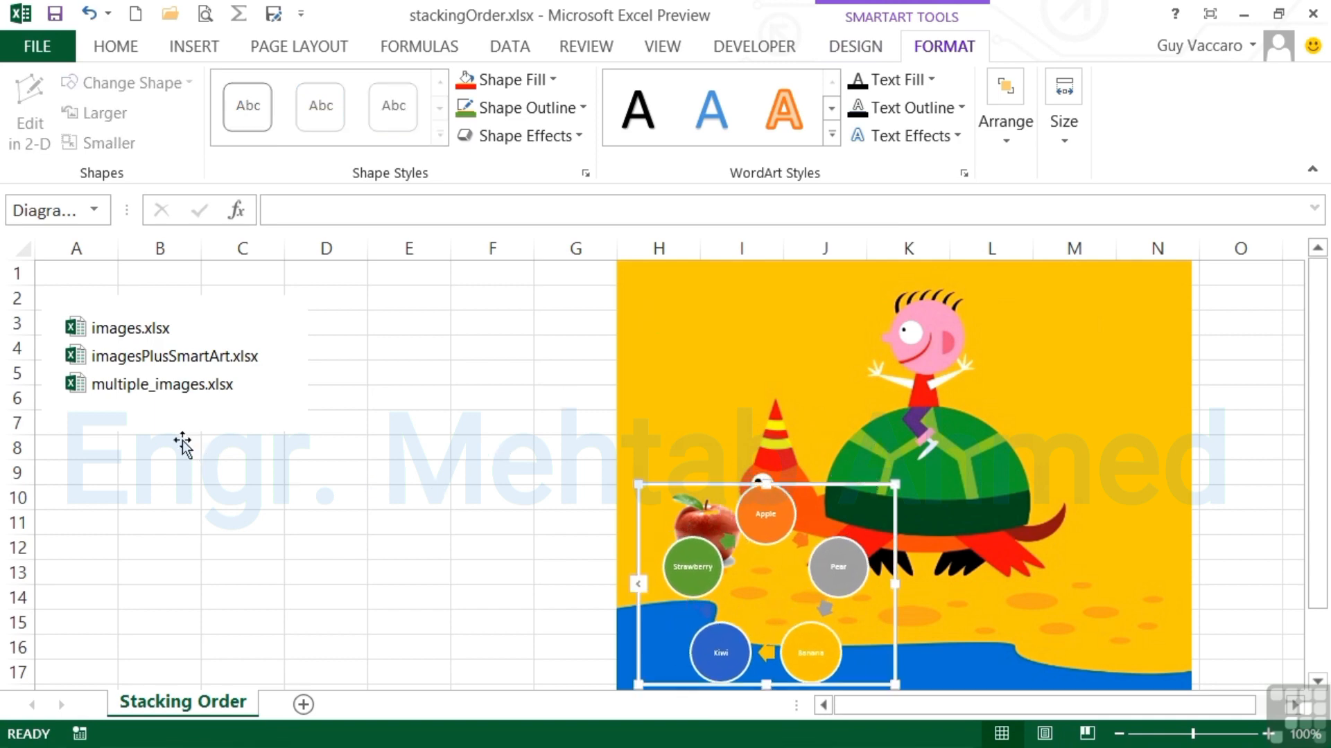
pyautogui.click(196, 383)
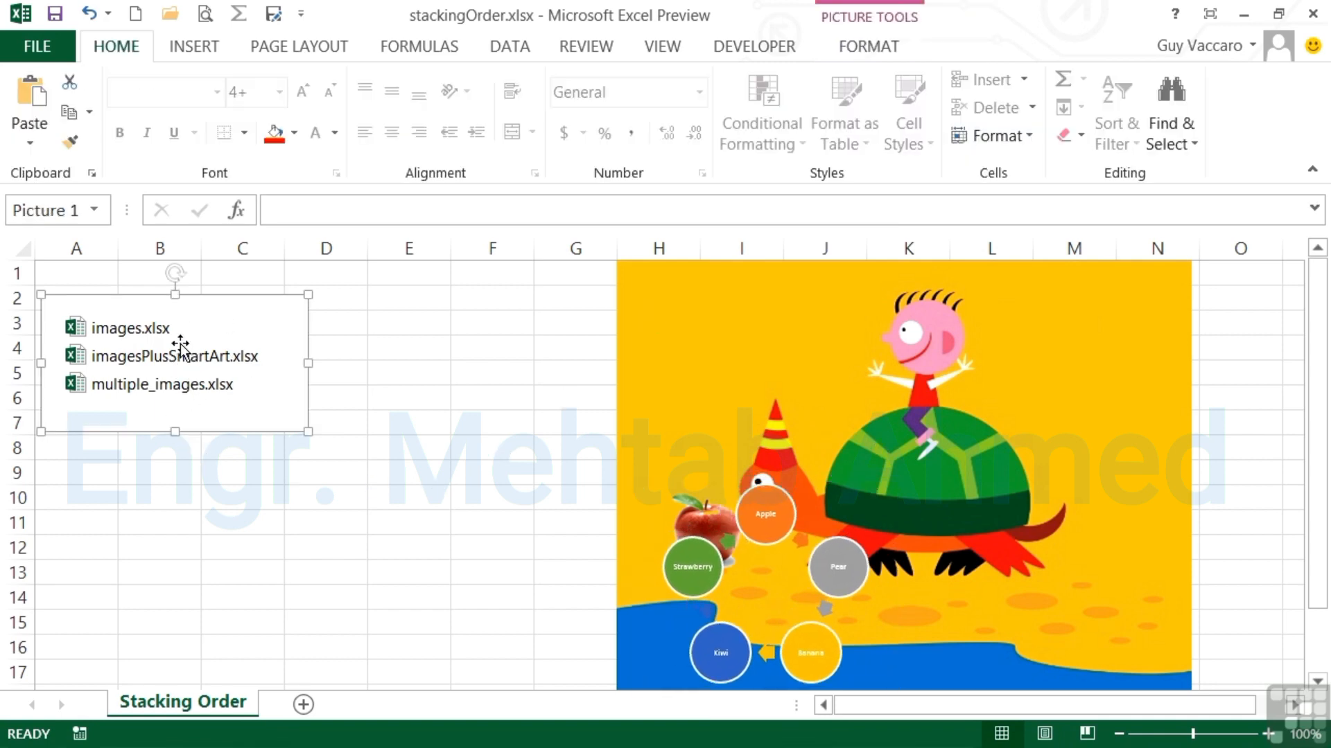
# Step: Move the file-list picture onto the turtle and bring it forward in front of the turtle
pyautogui.moveTo(180, 342); pyautogui.dragTo(640, 362)
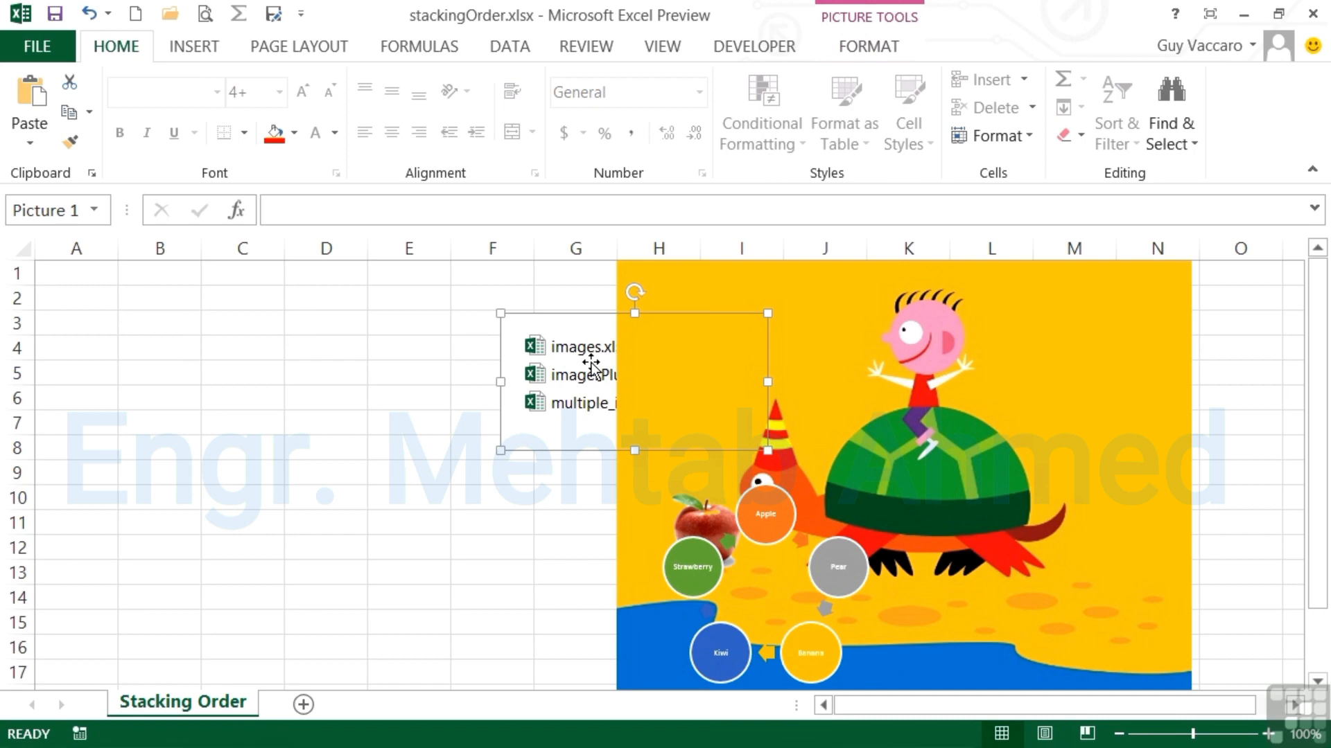
pyautogui.click(880, 47)
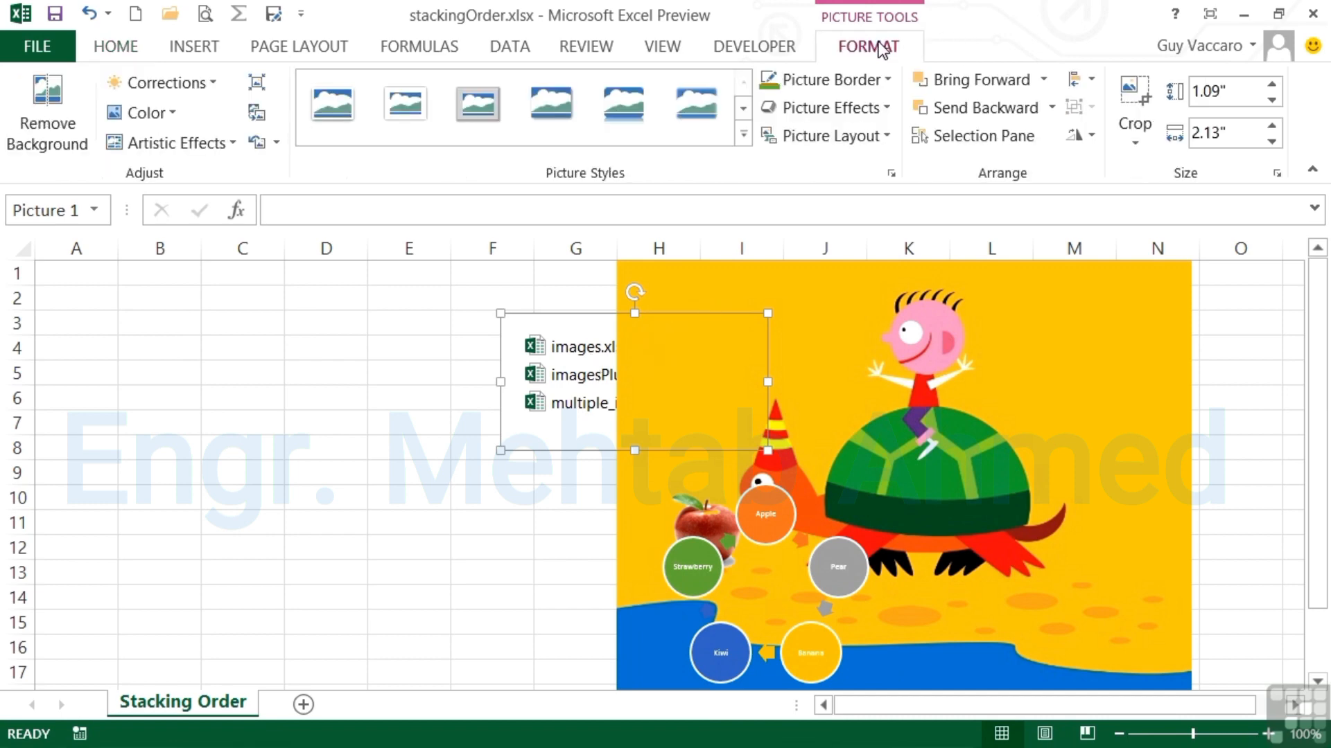
pyautogui.click(1018, 81)
# Step: Position the file-list picture over the turtle image's upper right
pyautogui.moveTo(630, 386); pyautogui.dragTo(1047, 357)
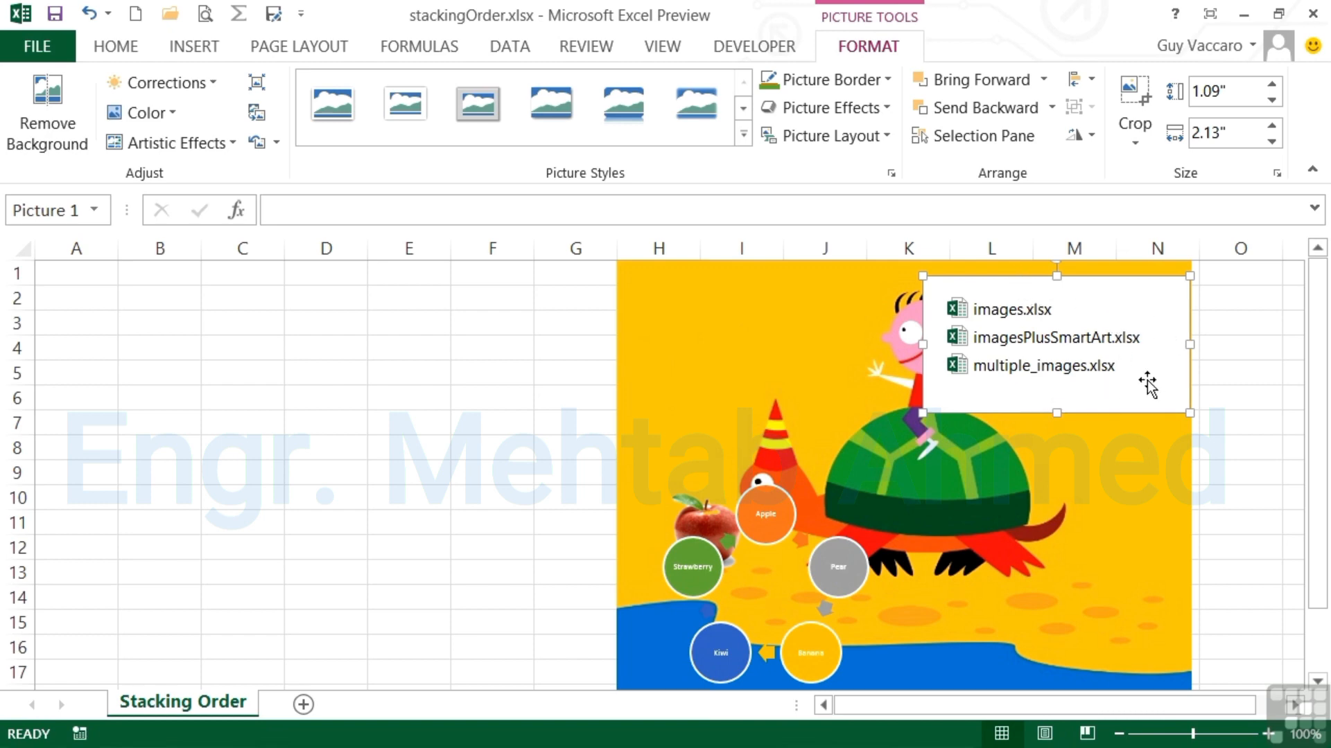
pyautogui.click(860, 575)
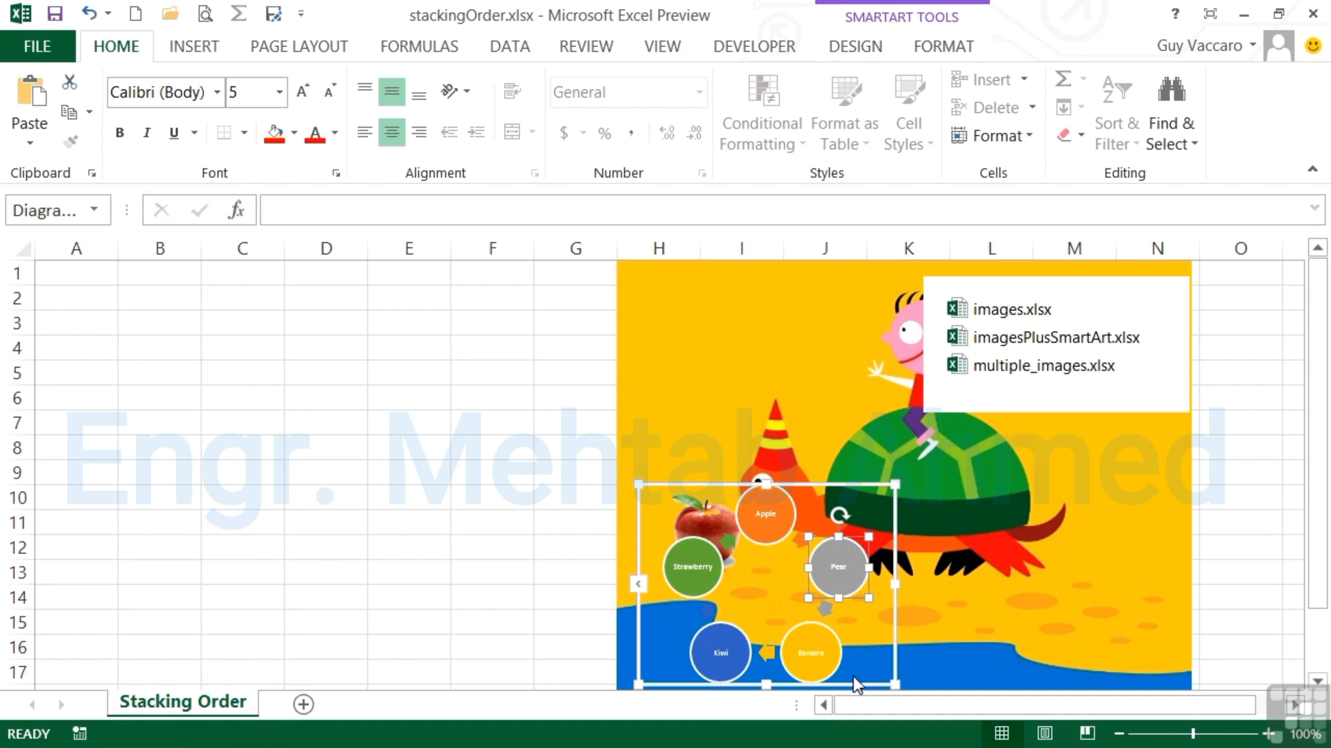
pyautogui.click(1149, 363)
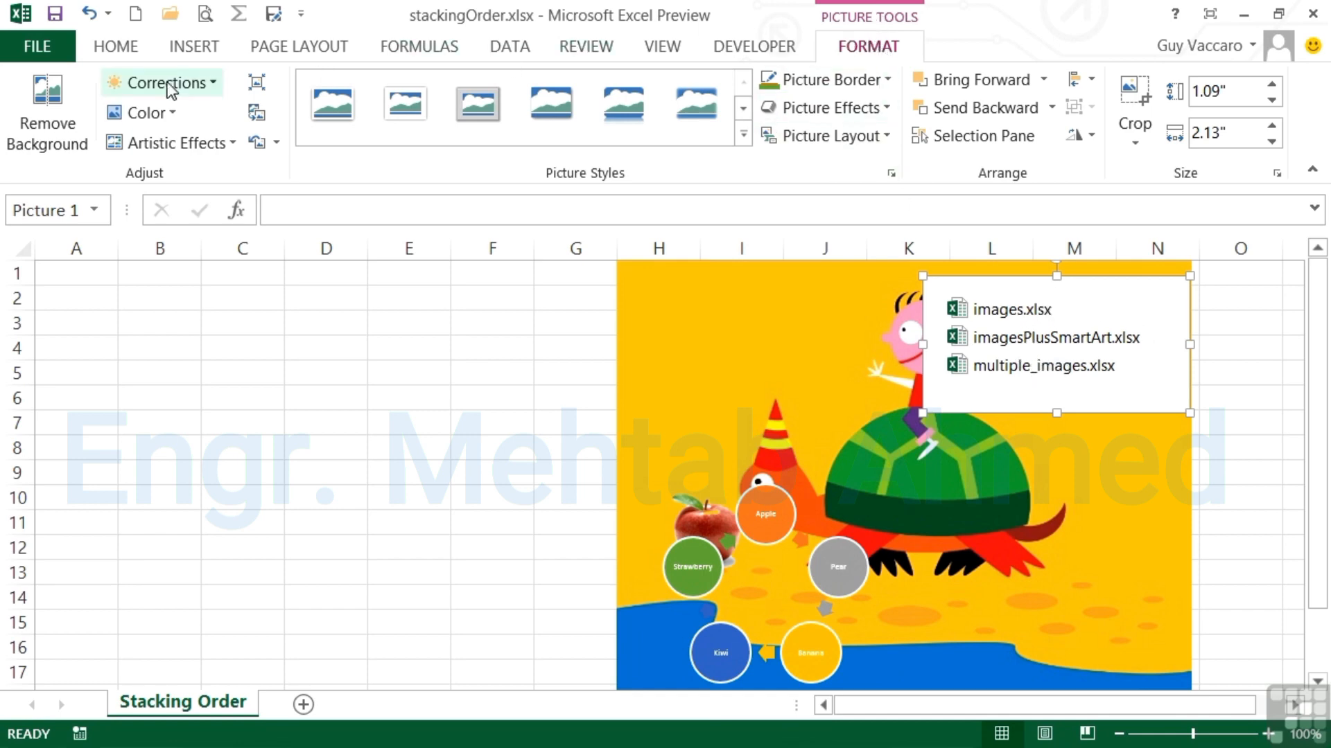
pyautogui.click(55, 126)
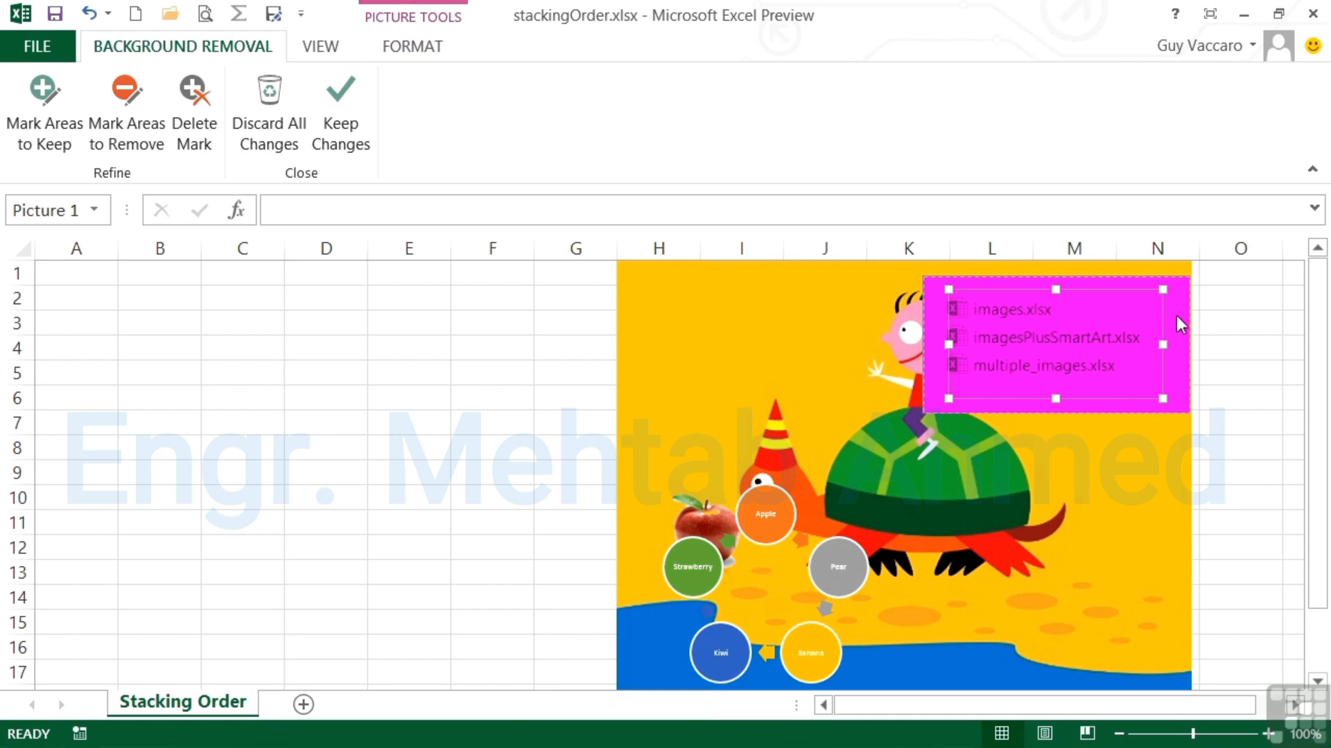
pyautogui.click(346, 111)
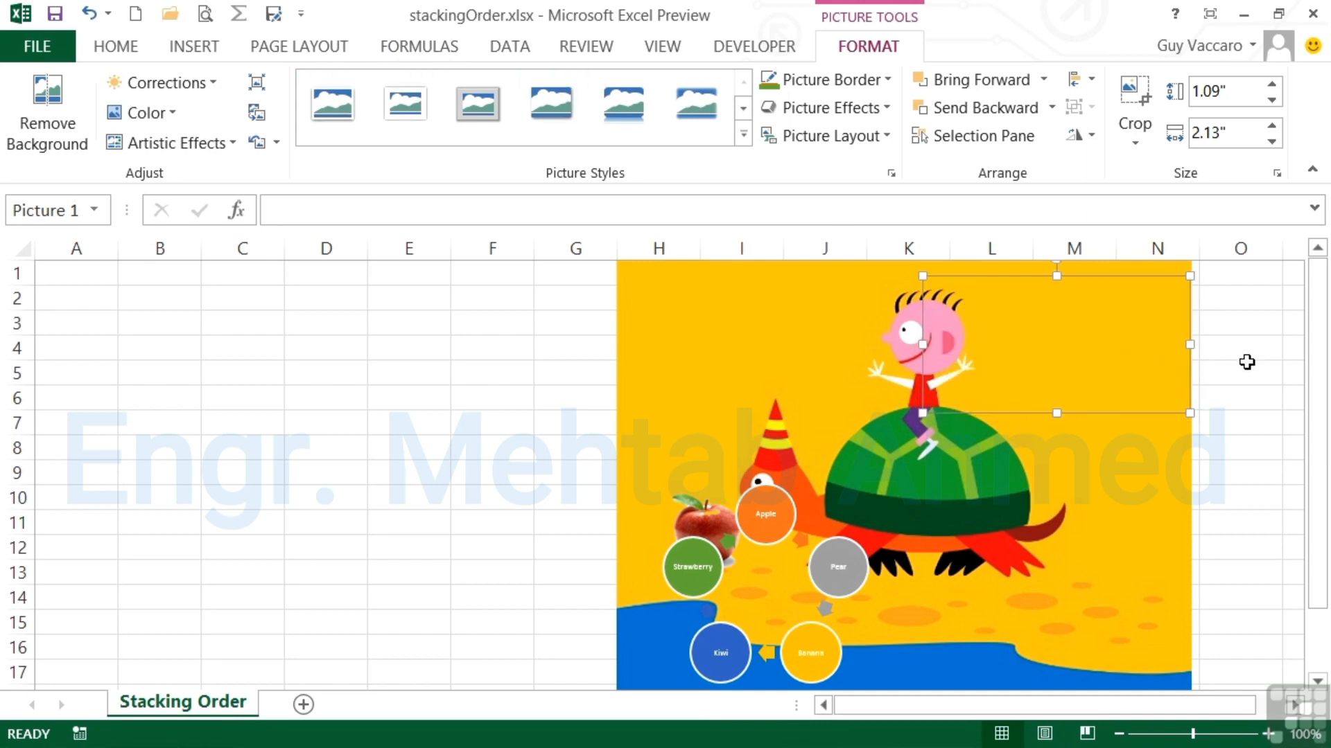
pyautogui.click(1248, 365)
pyautogui.click(1060, 359)
pyautogui.click(89, 18)
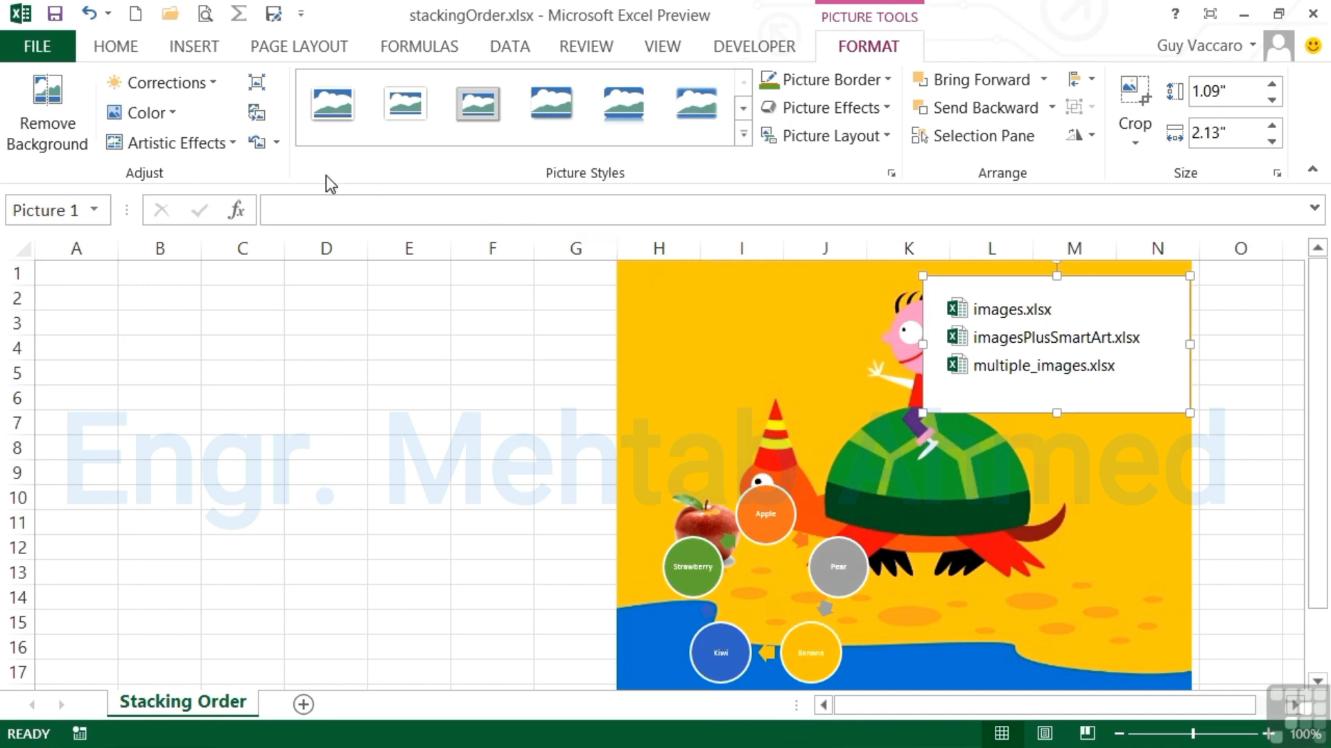
# Step: Make the file-list picture's white background transparent with Set Transparent Color
pyautogui.click(172, 118)
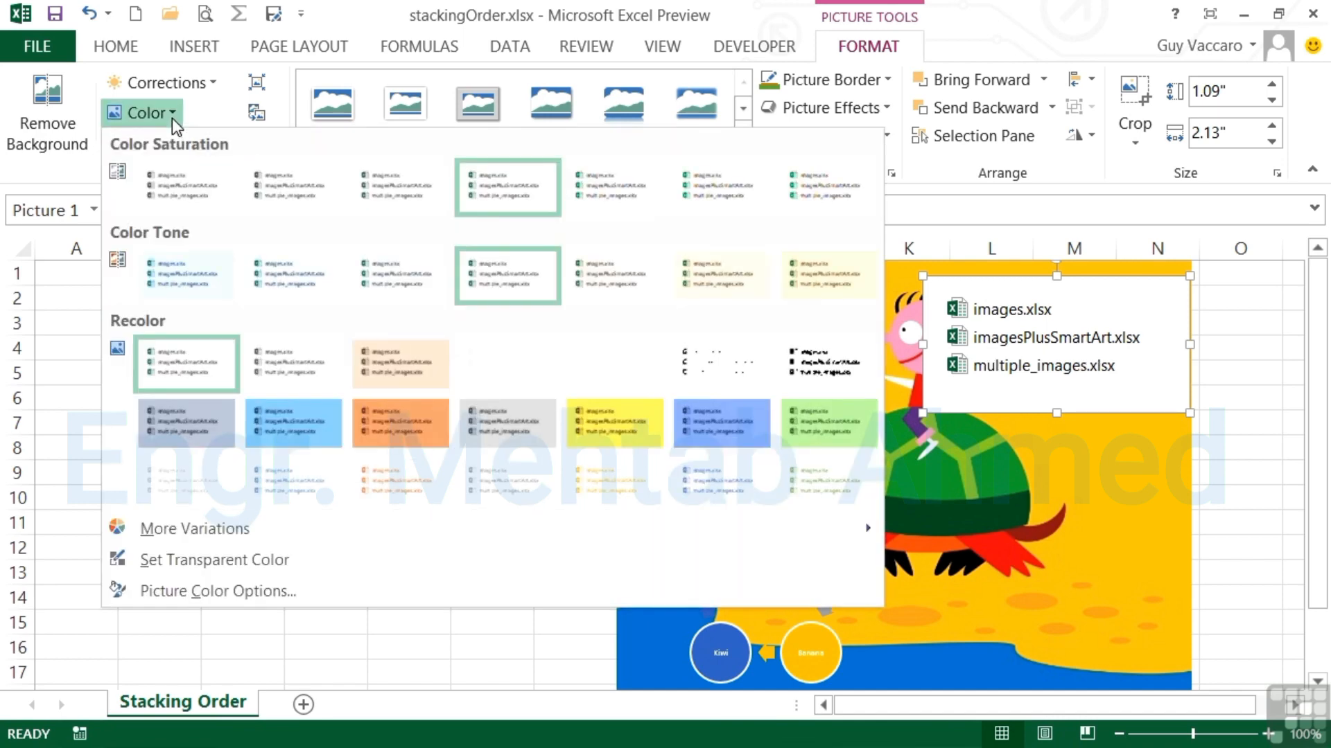
pyautogui.click(277, 570)
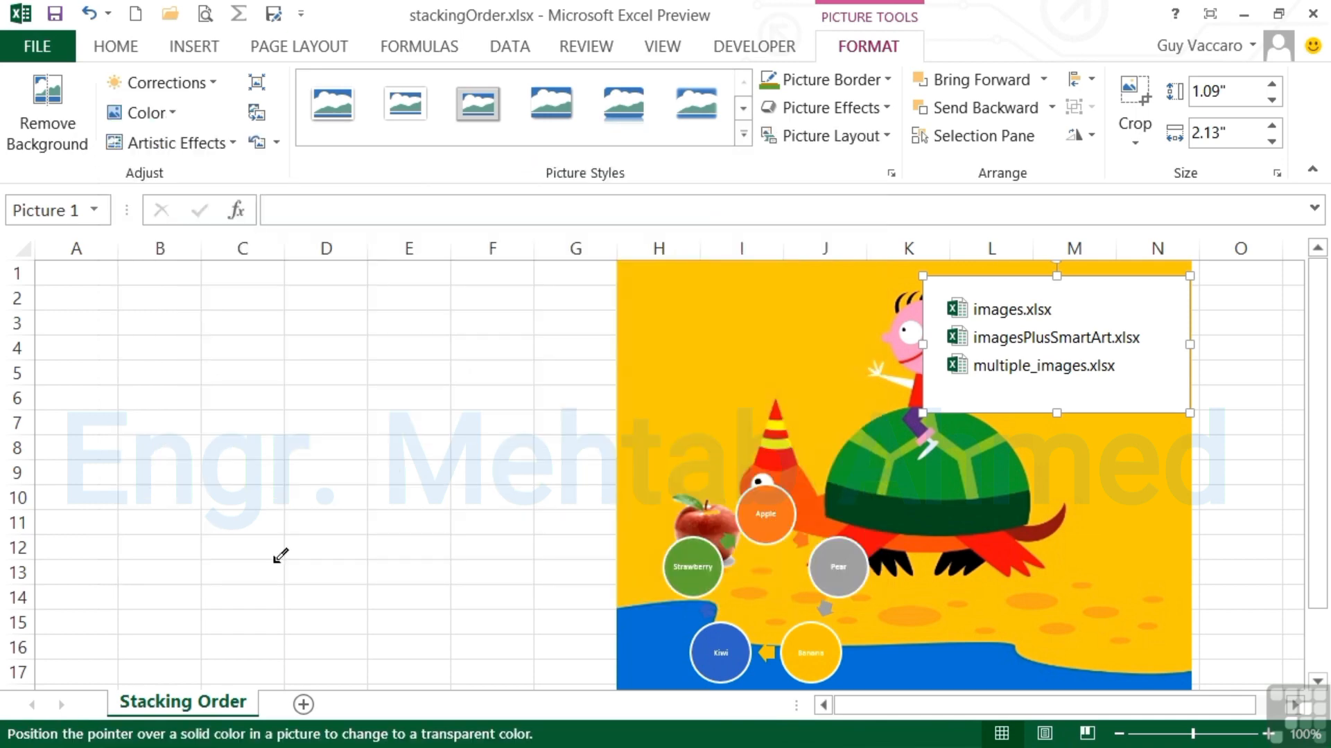
pyautogui.click(1145, 385)
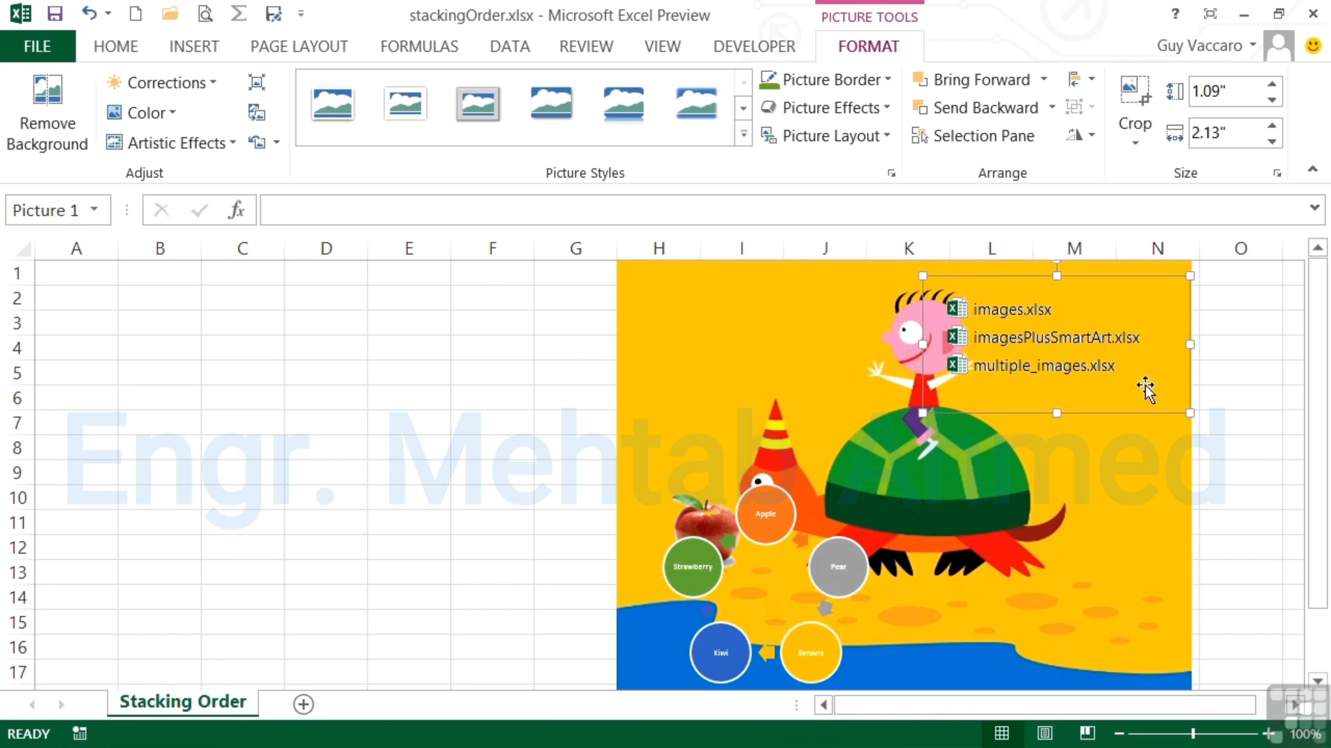
pyautogui.click(1231, 399)
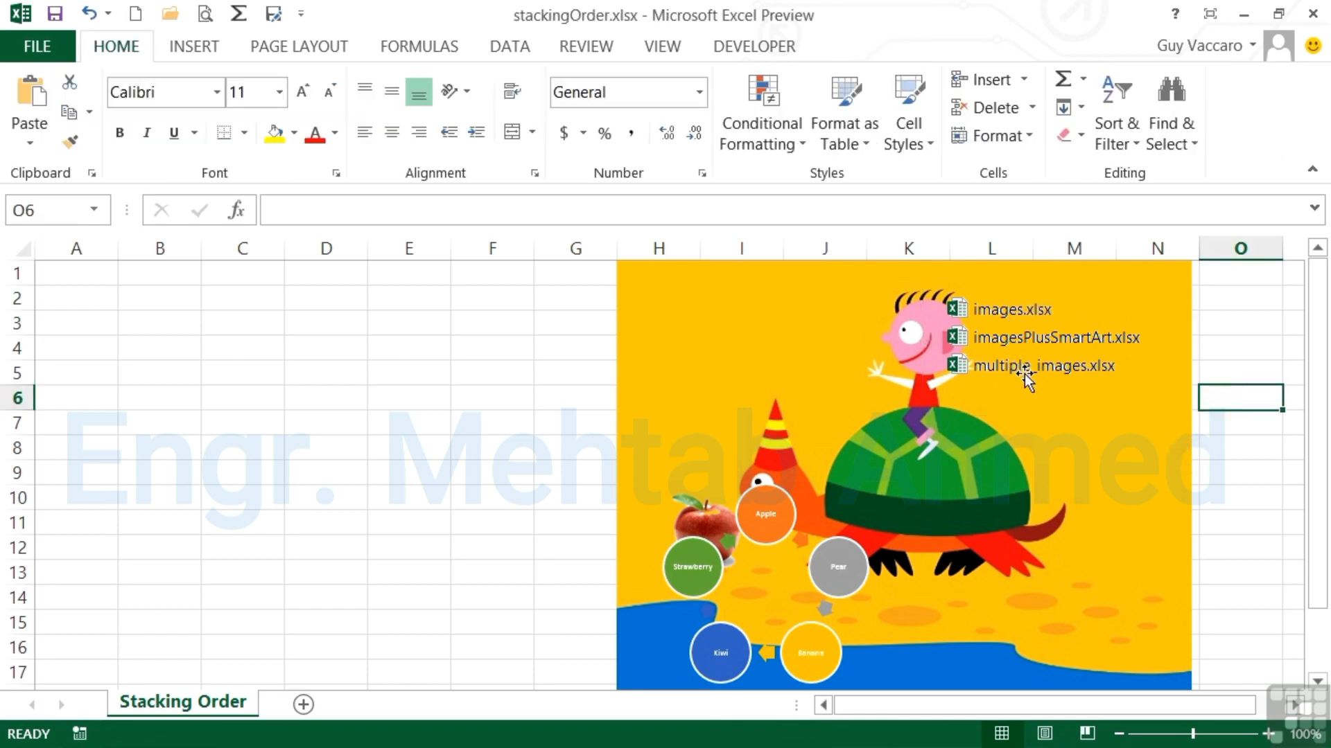
# Step: Move the file-list picture to the turtle image's upper left, beside the boy
pyautogui.click(1094, 369)
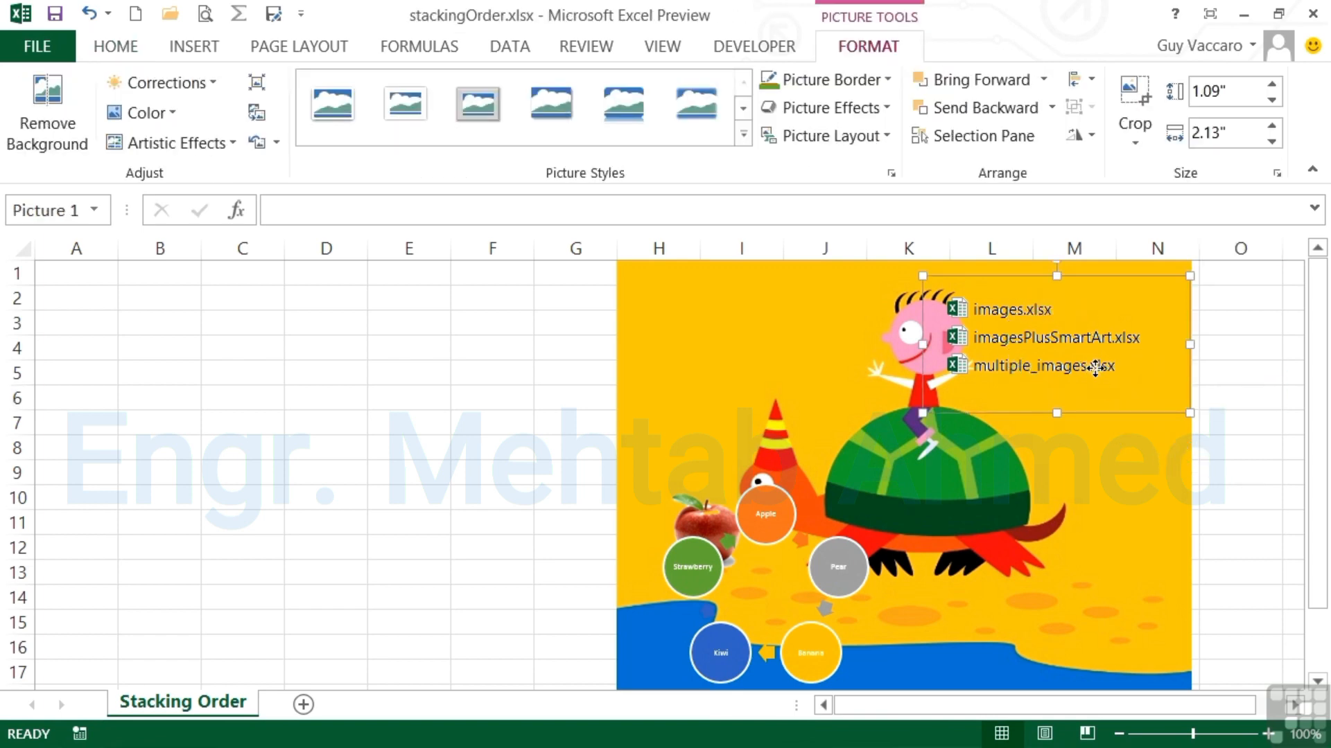
pyautogui.moveTo(1095, 371); pyautogui.dragTo(829, 354)
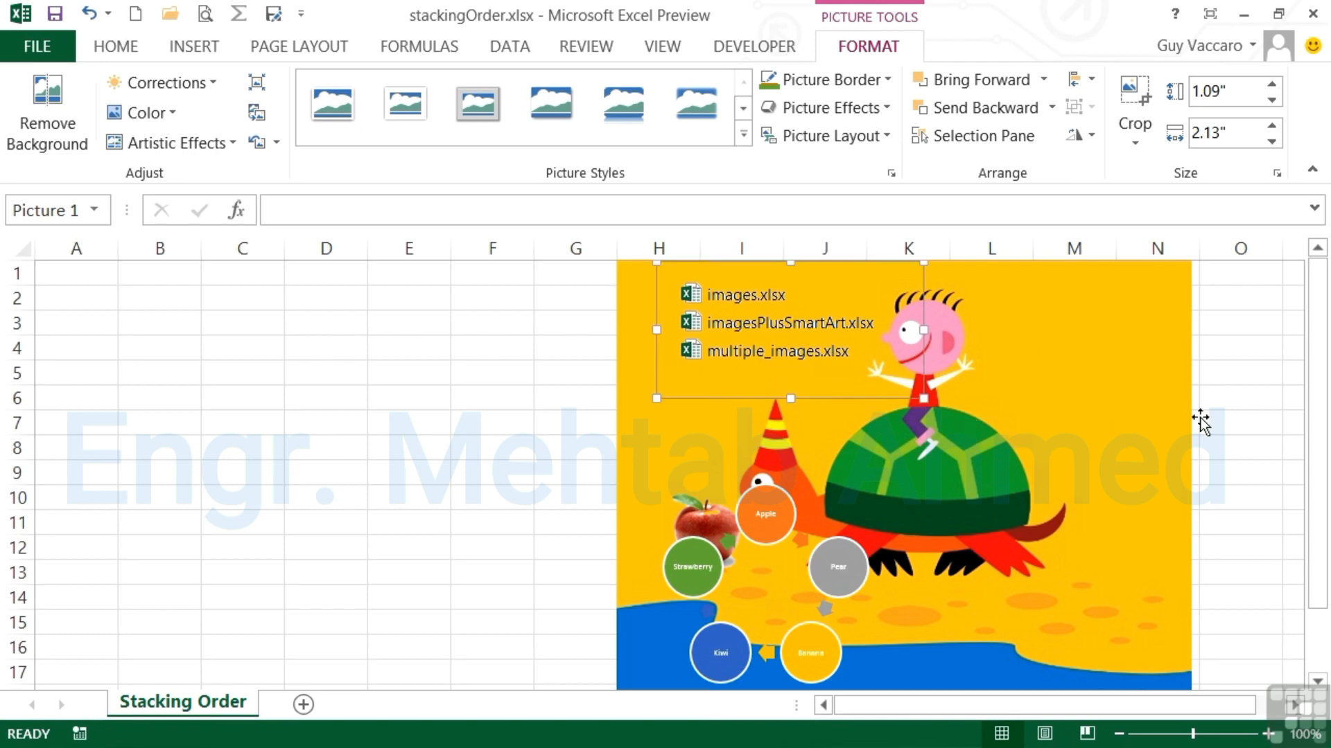
pyautogui.click(1164, 414)
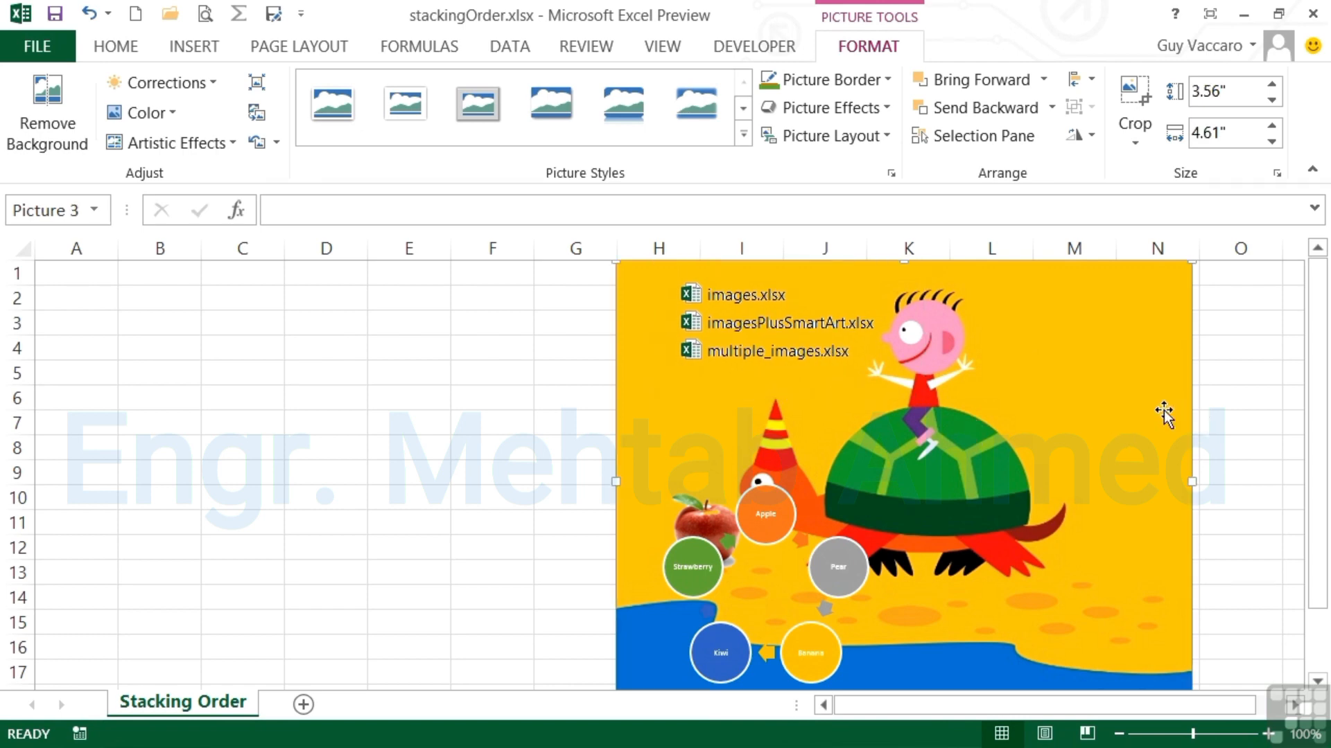